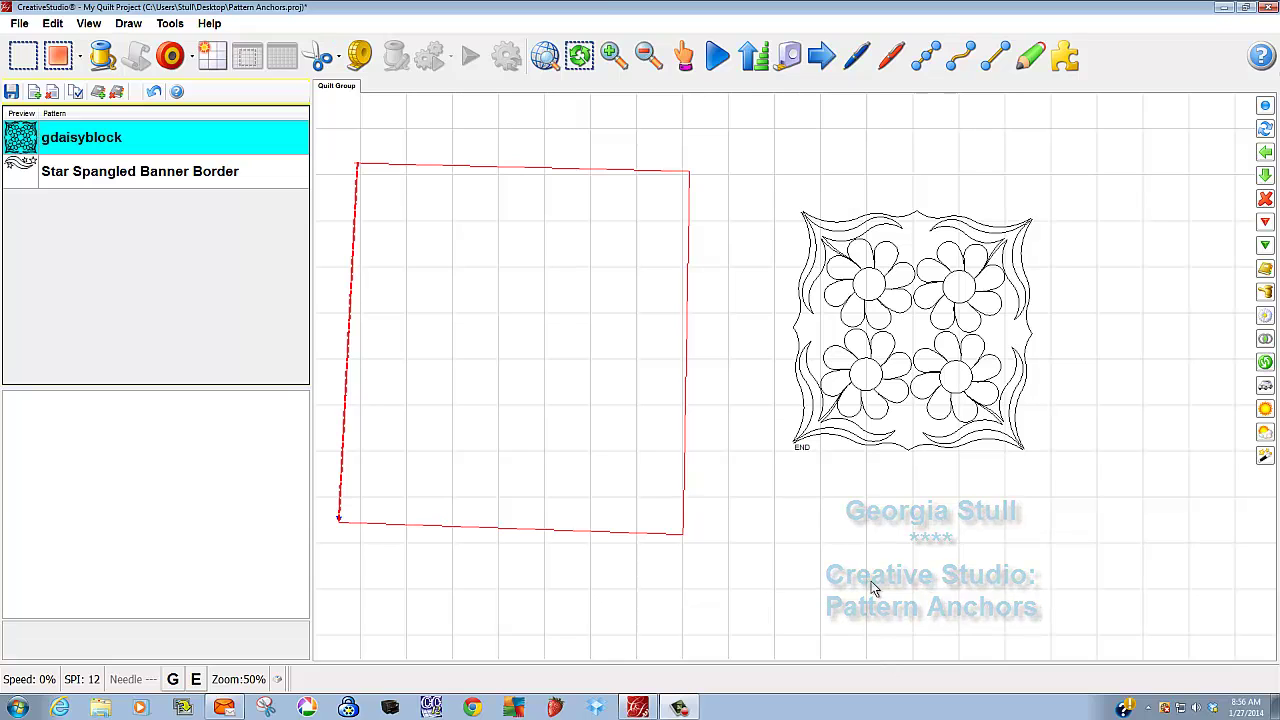
# Step: Move the daisy block pattern into the upper-left corner of the red boundary
pyautogui.click(888, 322)
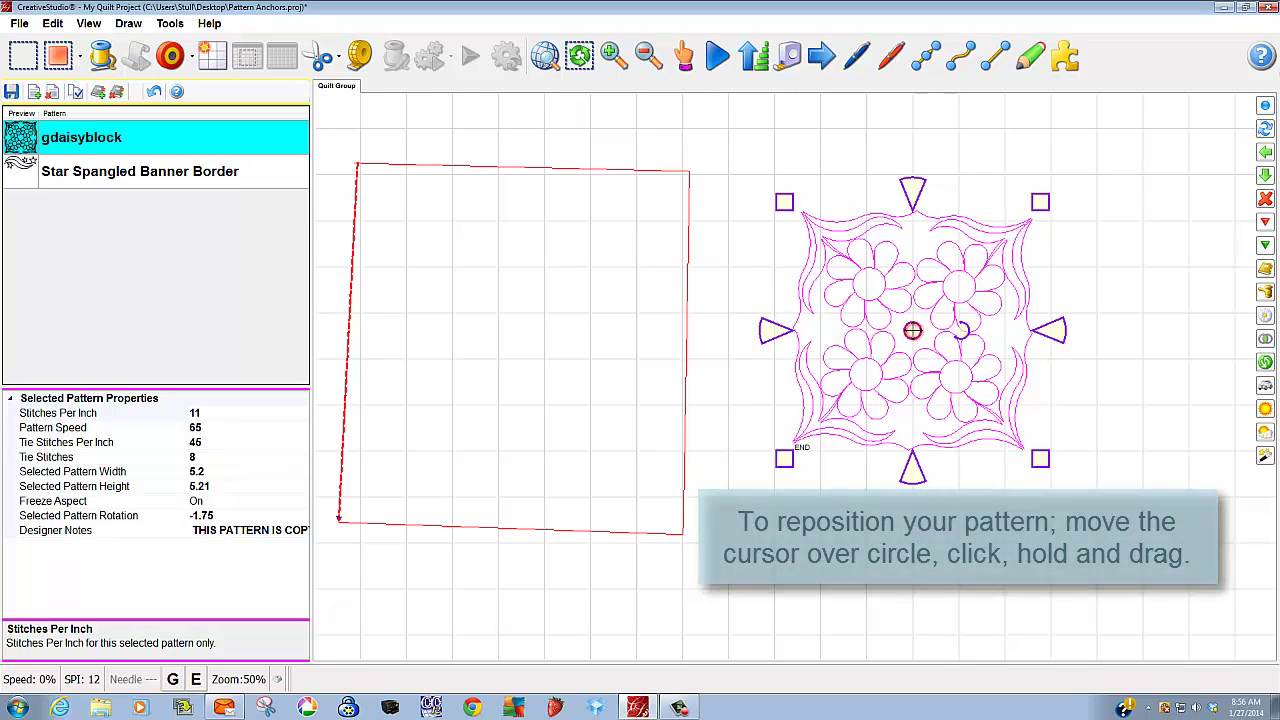
pyautogui.moveTo(912, 330)
pyautogui.mouseDown()
pyautogui.moveTo(913, 345)
pyautogui.moveTo(589, 454)
pyautogui.moveTo(886, 434)
pyautogui.moveTo(894, 286)
pyautogui.moveTo(905, 342)
pyautogui.mouseUp()
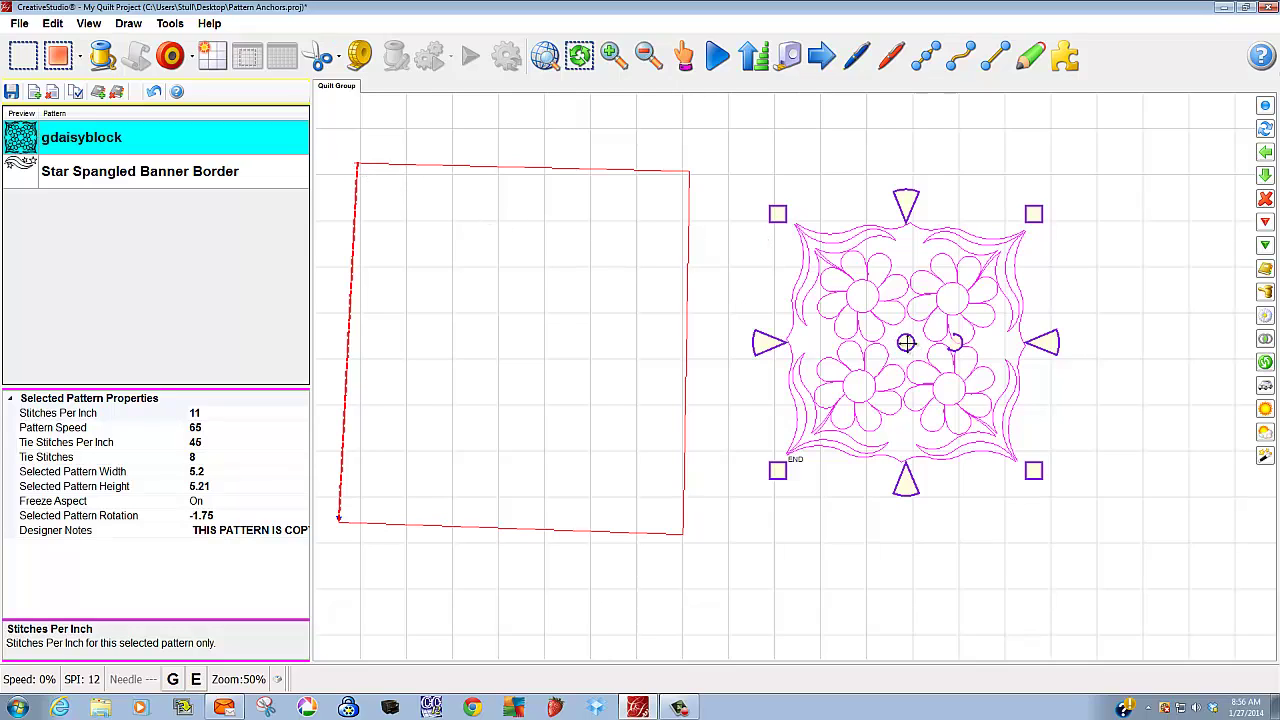
pyautogui.moveTo(905, 343); pyautogui.dragTo(476, 285)
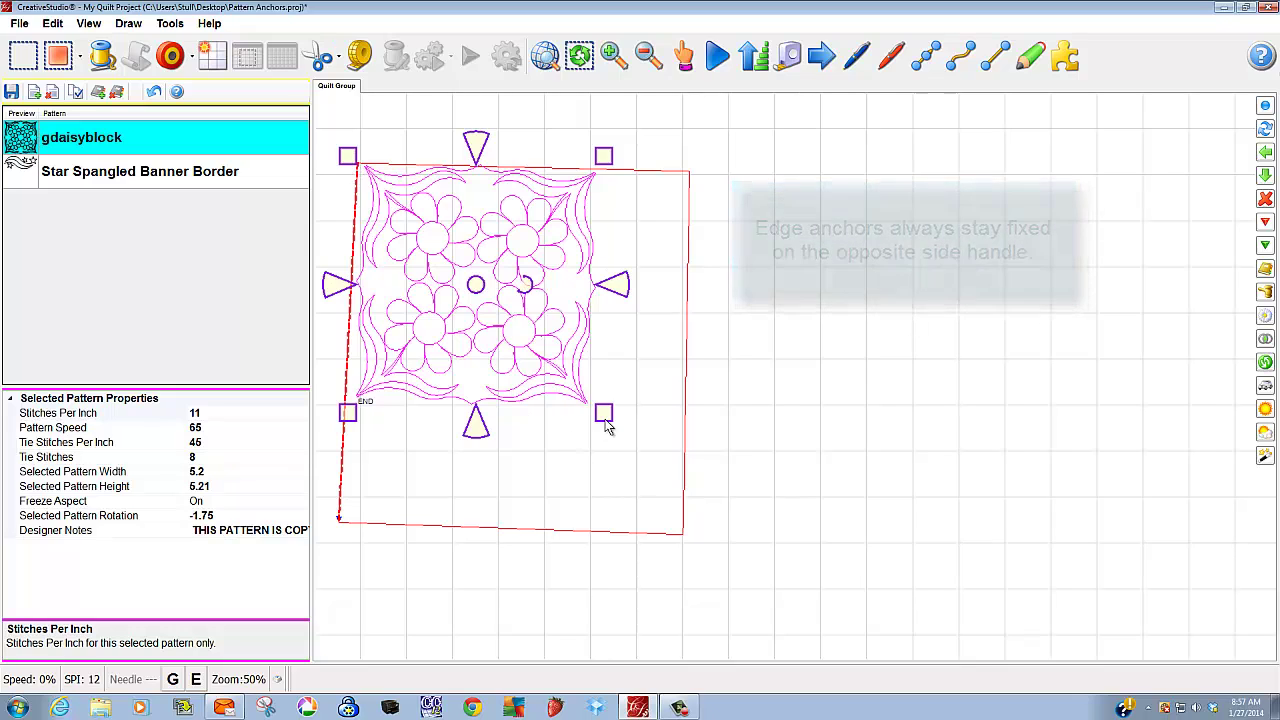
# Step: Resize the daisy block from its edge anchors to about 7.3 wide and 7.82 high, filling the red boundary, and rotate it to about -1.96
pyautogui.moveTo(603, 412); pyautogui.dragTo(698, 507)
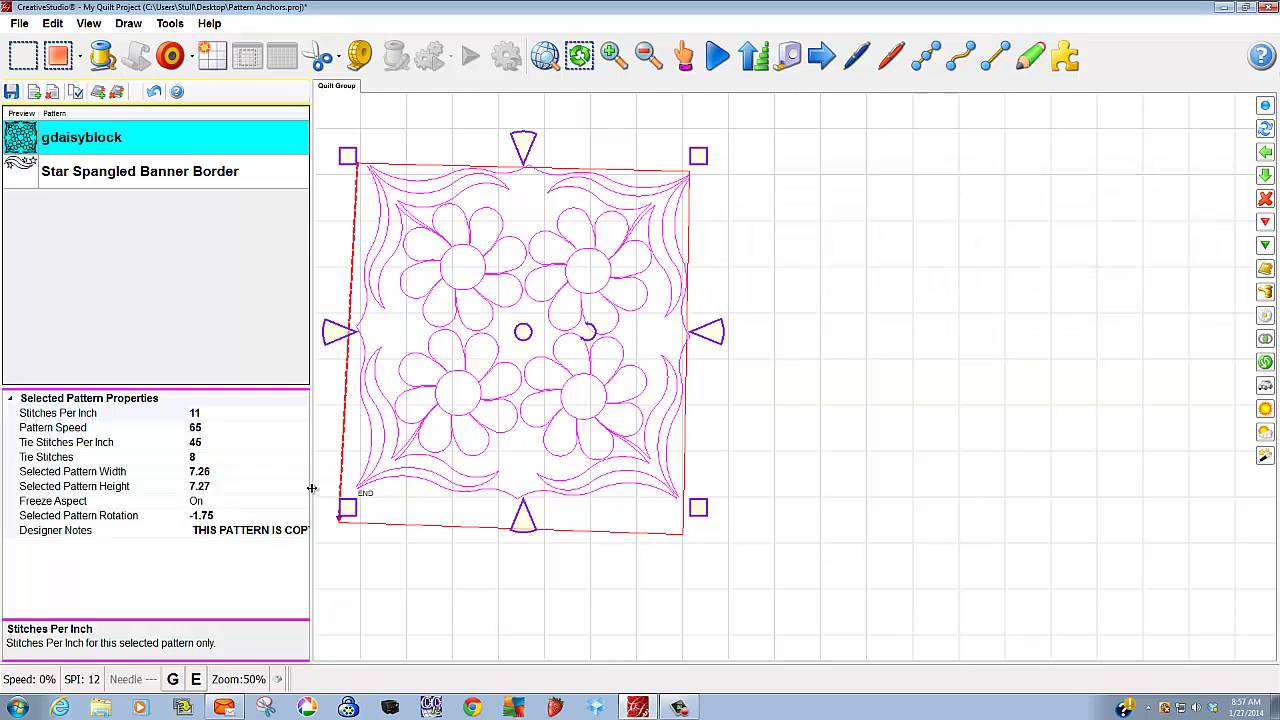
pyautogui.moveTo(347, 508); pyautogui.dragTo(339, 516)
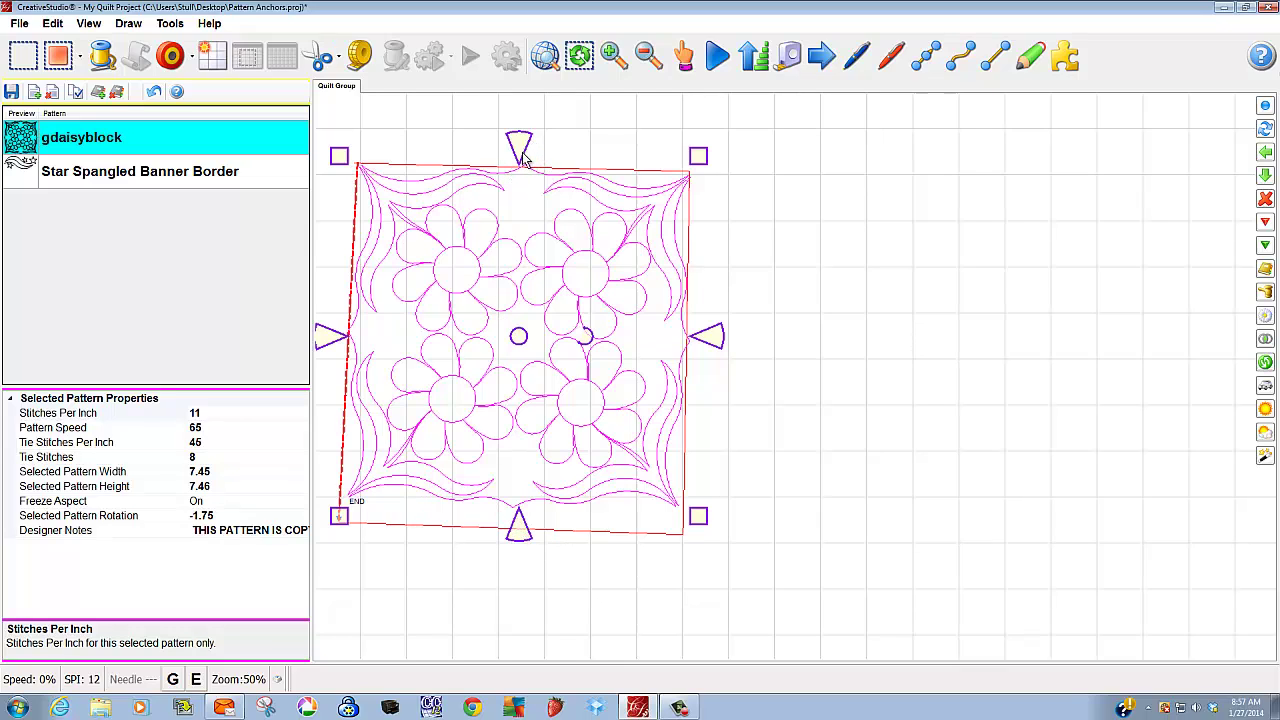
pyautogui.moveTo(519, 525); pyautogui.dragTo(518, 541)
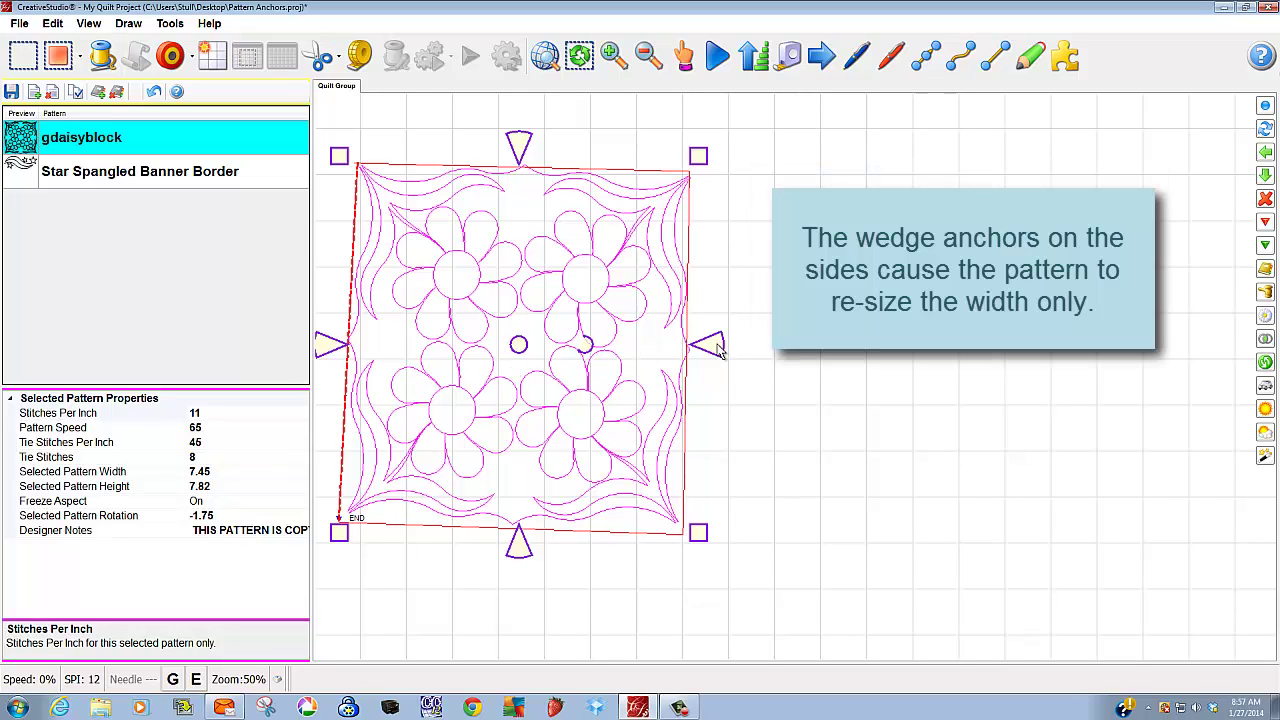
pyautogui.moveTo(716, 346)
pyautogui.mouseDown()
pyautogui.moveTo(780, 346)
pyautogui.moveTo(704, 346)
pyautogui.mouseUp()
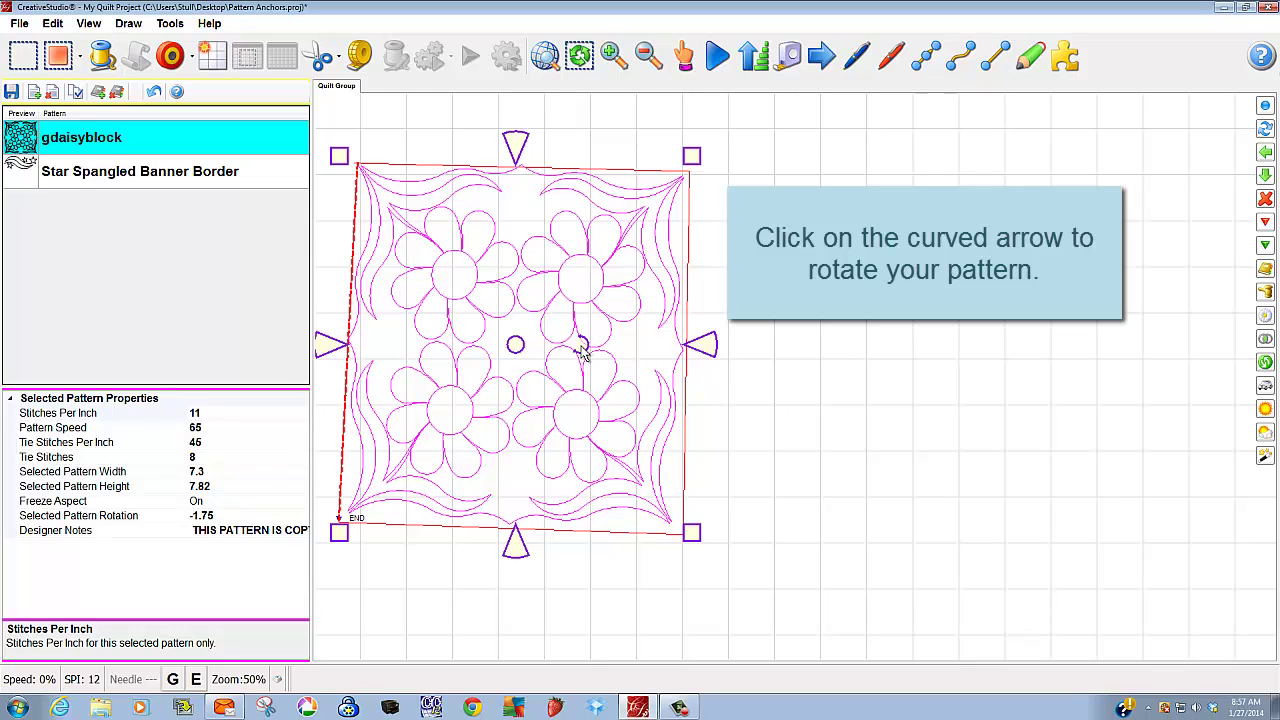
pyautogui.moveTo(581, 345)
pyautogui.mouseDown()
pyautogui.moveTo(566, 302)
pyautogui.moveTo(581, 345)
pyautogui.moveTo(600, 348)
pyautogui.mouseUp()
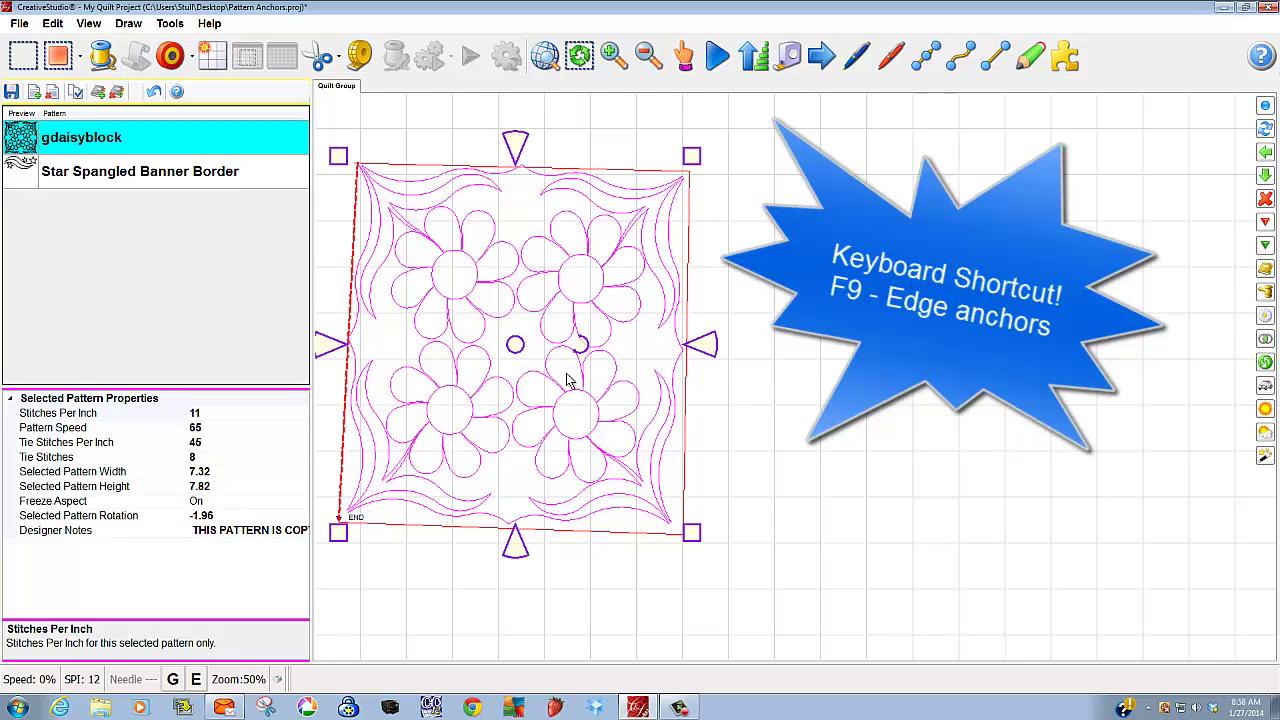
# Step: Switch the daisy block to the orange centre-based anchors, resize it to about 7.14 by 7.67, and rotate it to about -1.49
pyautogui.press('F9')
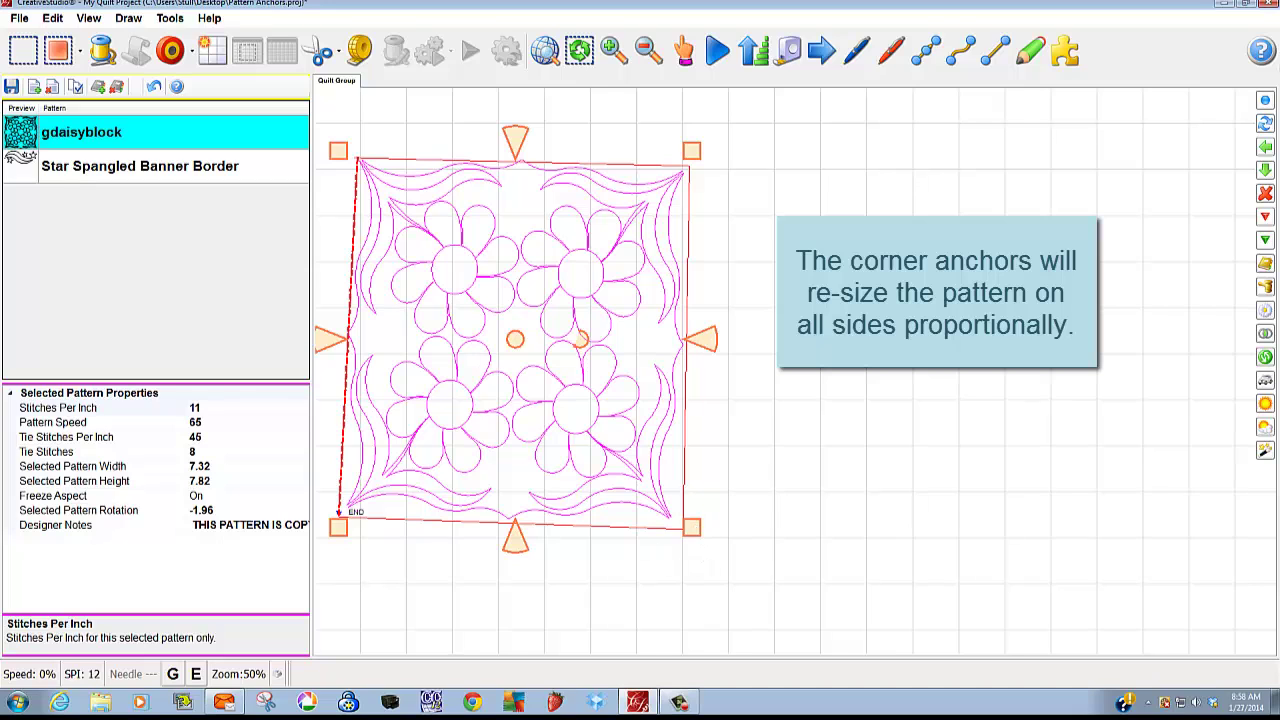
pyautogui.moveTo(692, 527)
pyautogui.mouseDown()
pyautogui.moveTo(779, 621)
pyautogui.moveTo(694, 530)
pyautogui.mouseUp()
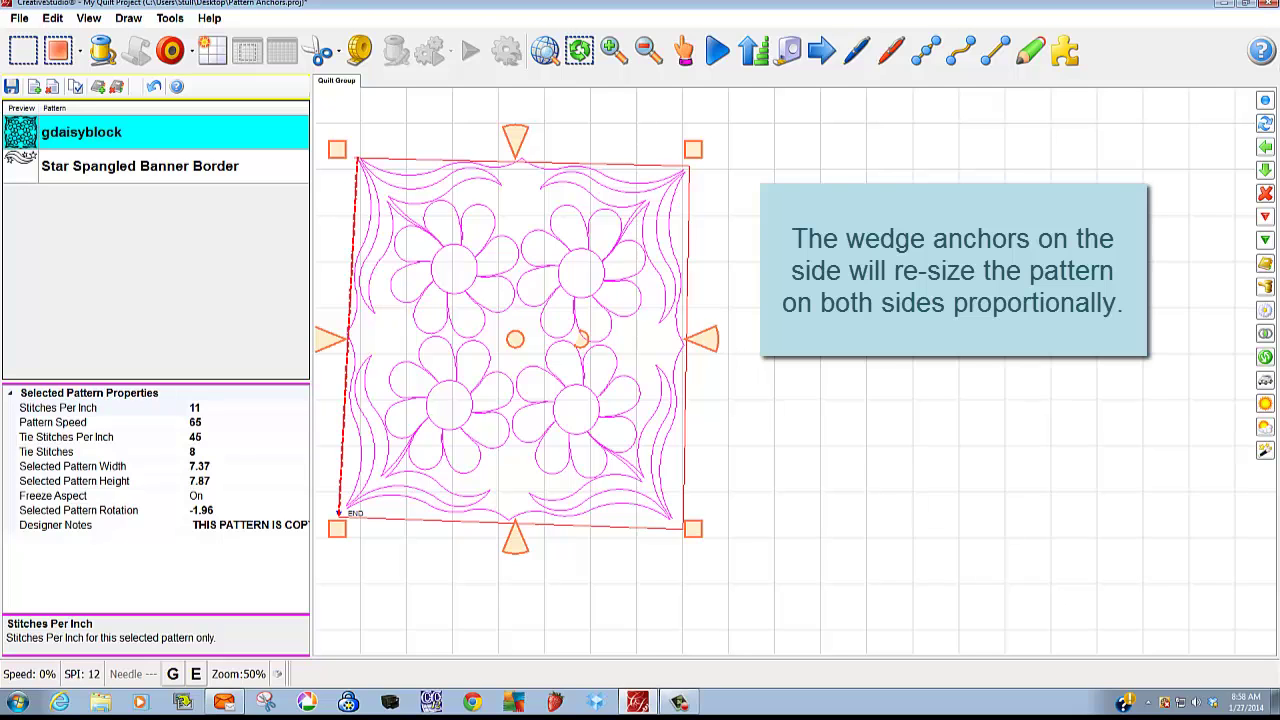
pyautogui.moveTo(704, 339)
pyautogui.mouseDown()
pyautogui.moveTo(779, 340)
pyautogui.moveTo(699, 340)
pyautogui.moveTo(699, 362)
pyautogui.mouseUp()
pyautogui.moveTo(513, 143)
pyautogui.mouseDown()
pyautogui.moveTo(513, 105)
pyautogui.moveTo(515, 143)
pyautogui.mouseUp()
pyautogui.moveTo(512, 338); pyautogui.dragTo(586, 334)
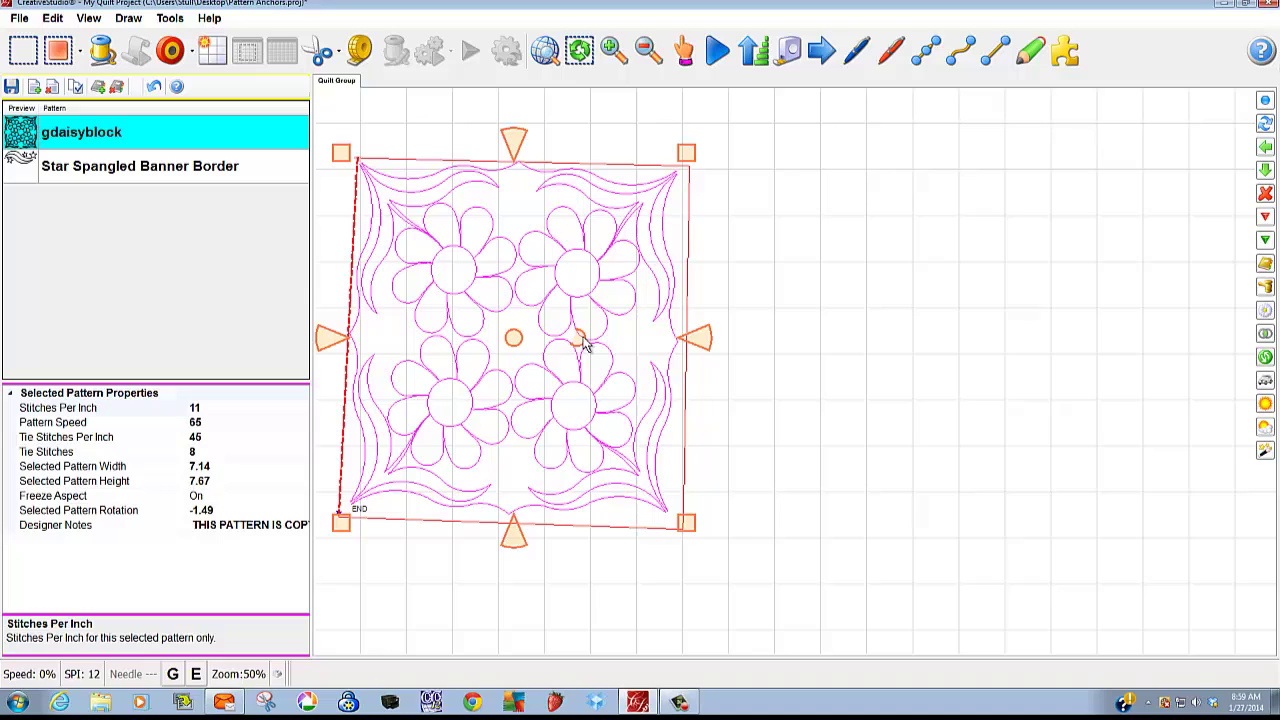
# Step: Switch the Star Spangled Banner Border pattern to endpoint anchors and shift its start point until it is about 9.39 wide with 0.02 rotation
pyautogui.click(533, 365)
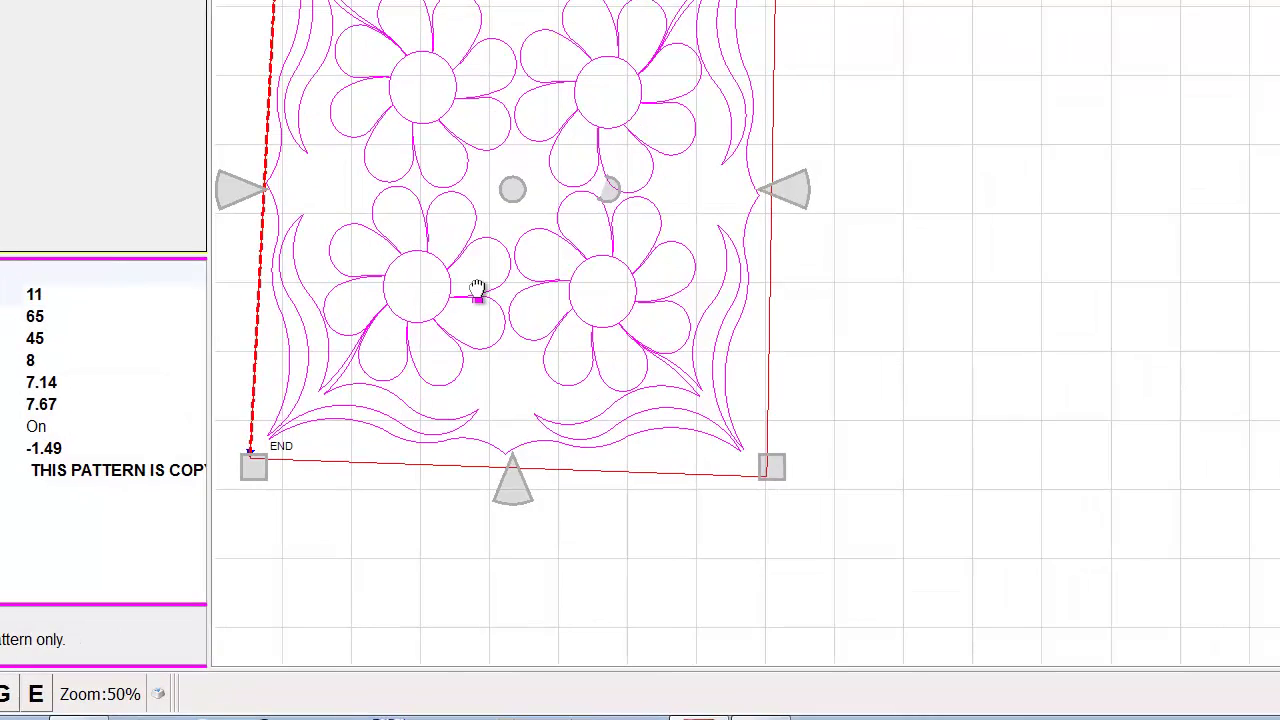
pyautogui.moveTo(478, 290); pyautogui.dragTo(1279, 302)
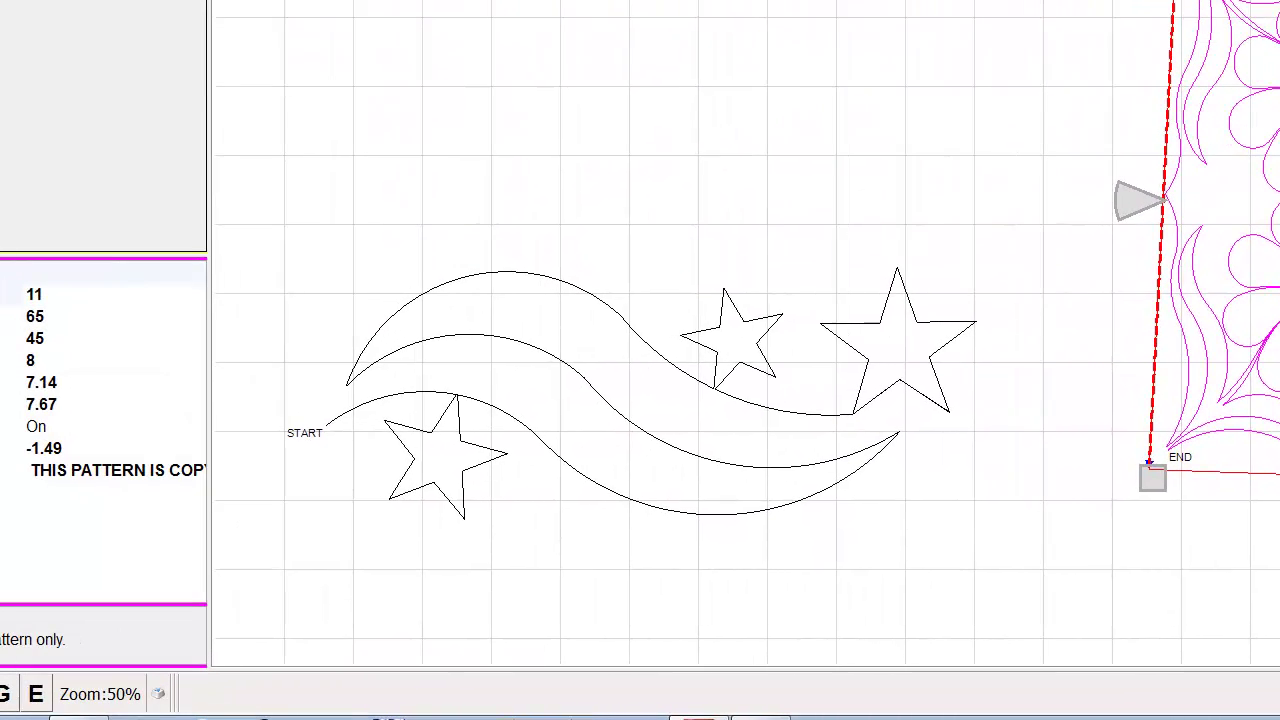
pyautogui.click(622, 416)
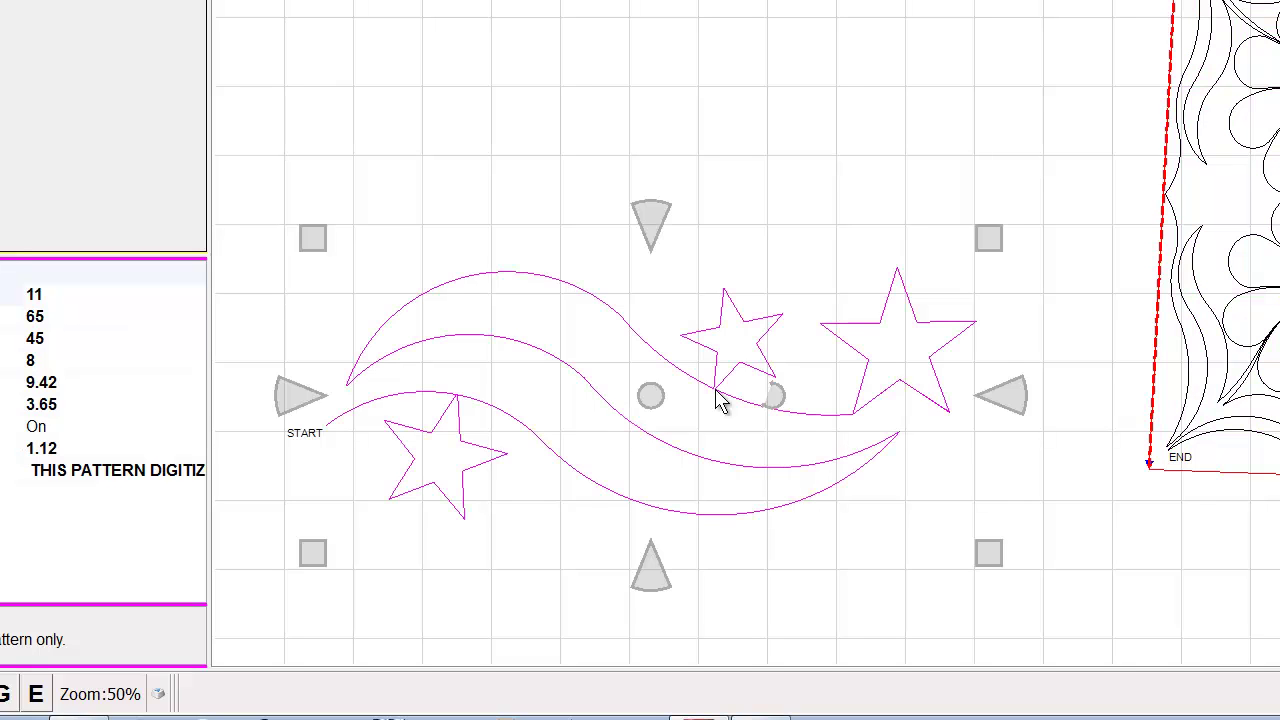
pyautogui.click(583, 424)
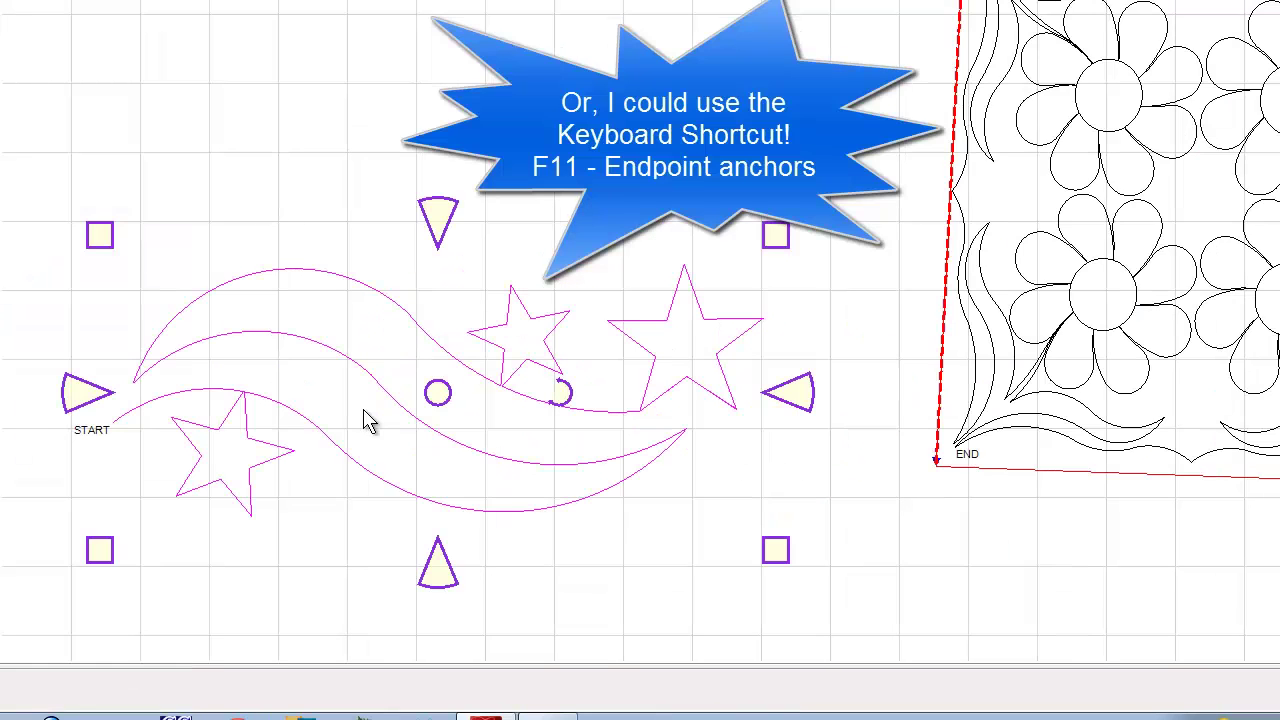
pyautogui.press('F11')
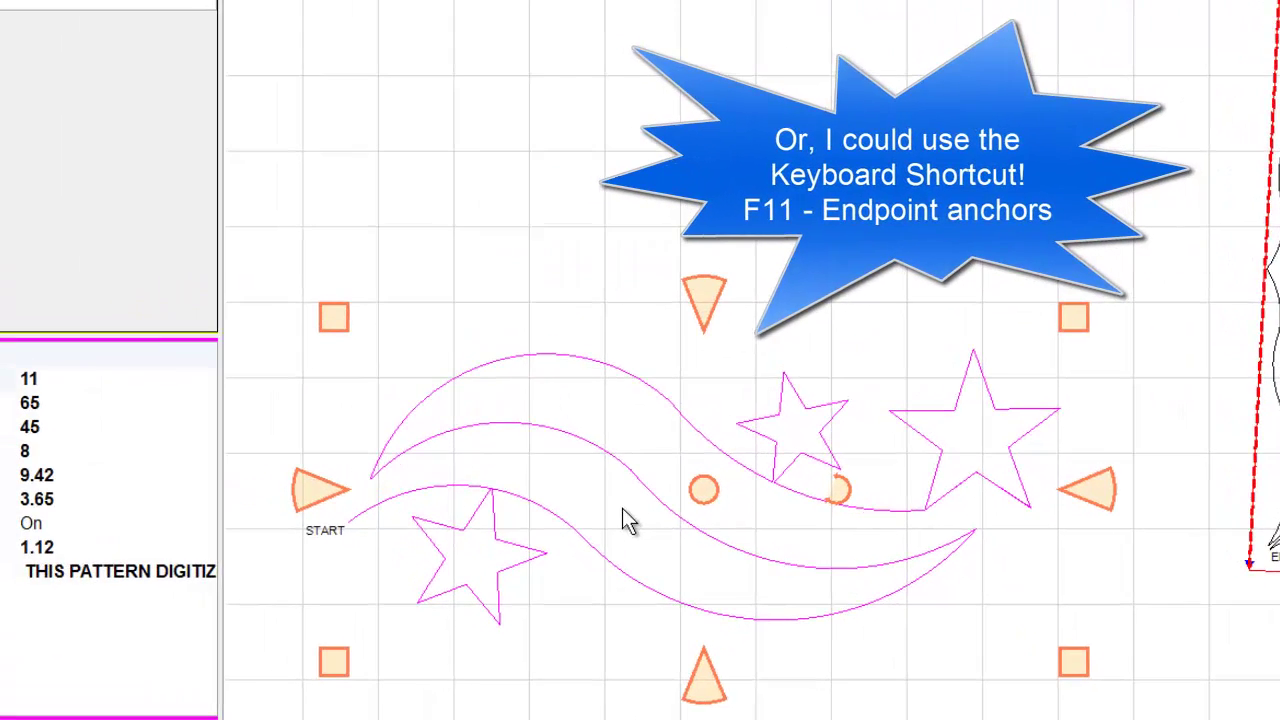
pyautogui.press('F11')
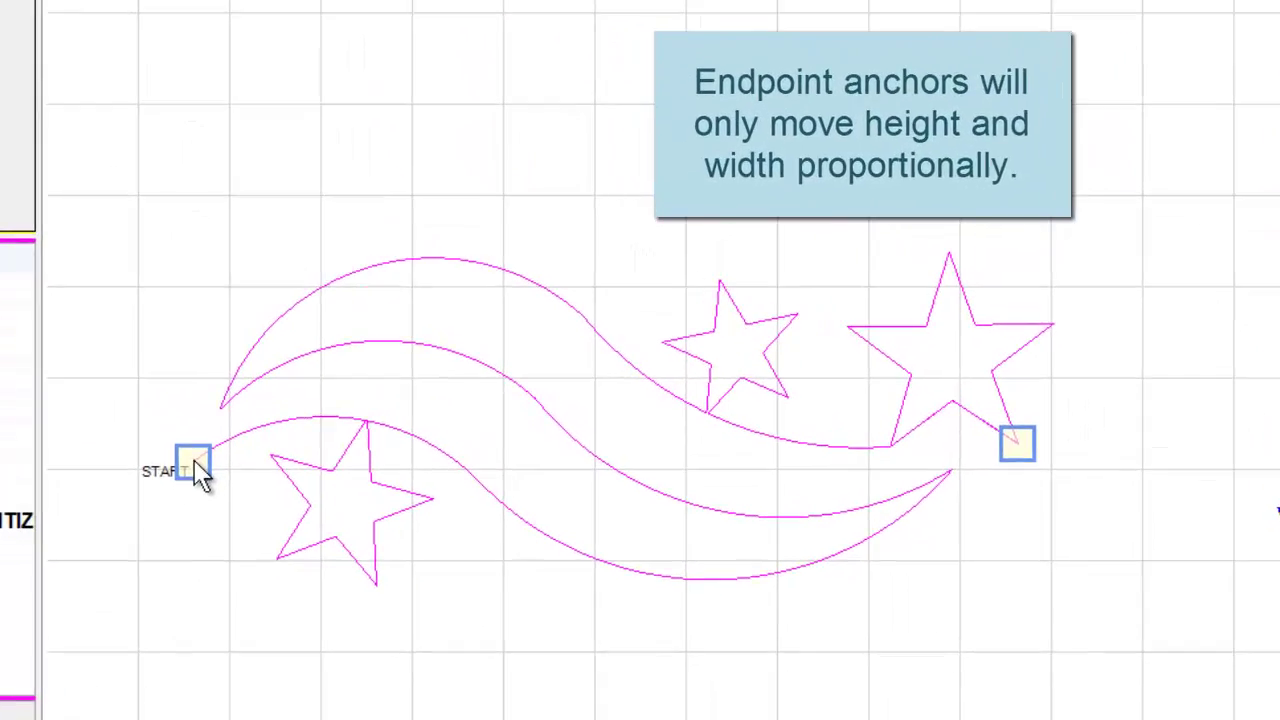
pyautogui.moveTo(188, 459); pyautogui.dragTo(160, 445)
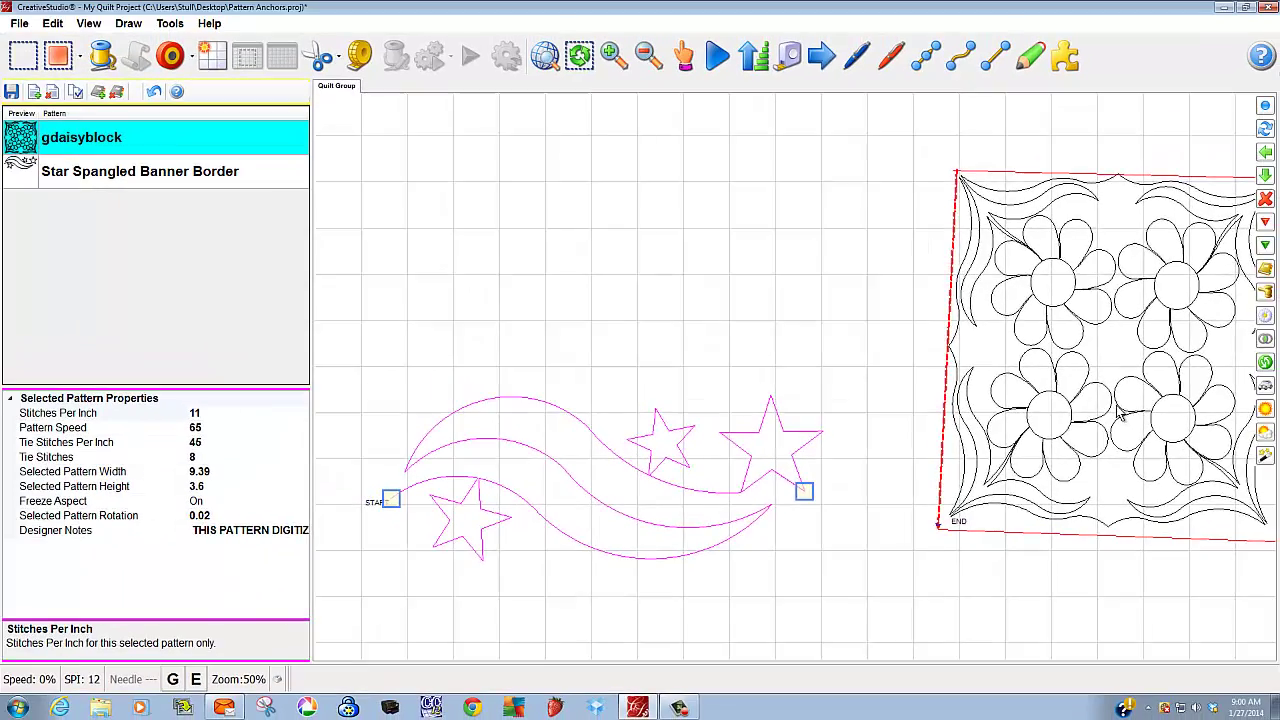
# Step: Try distorting the daisy block by pulling its upper-right corner anchor downward with the grey free-shaping anchors
pyautogui.moveTo(1207, 286); pyautogui.dragTo(877, 308)
pyautogui.moveTo(898, 425); pyautogui.dragTo(754, 430)
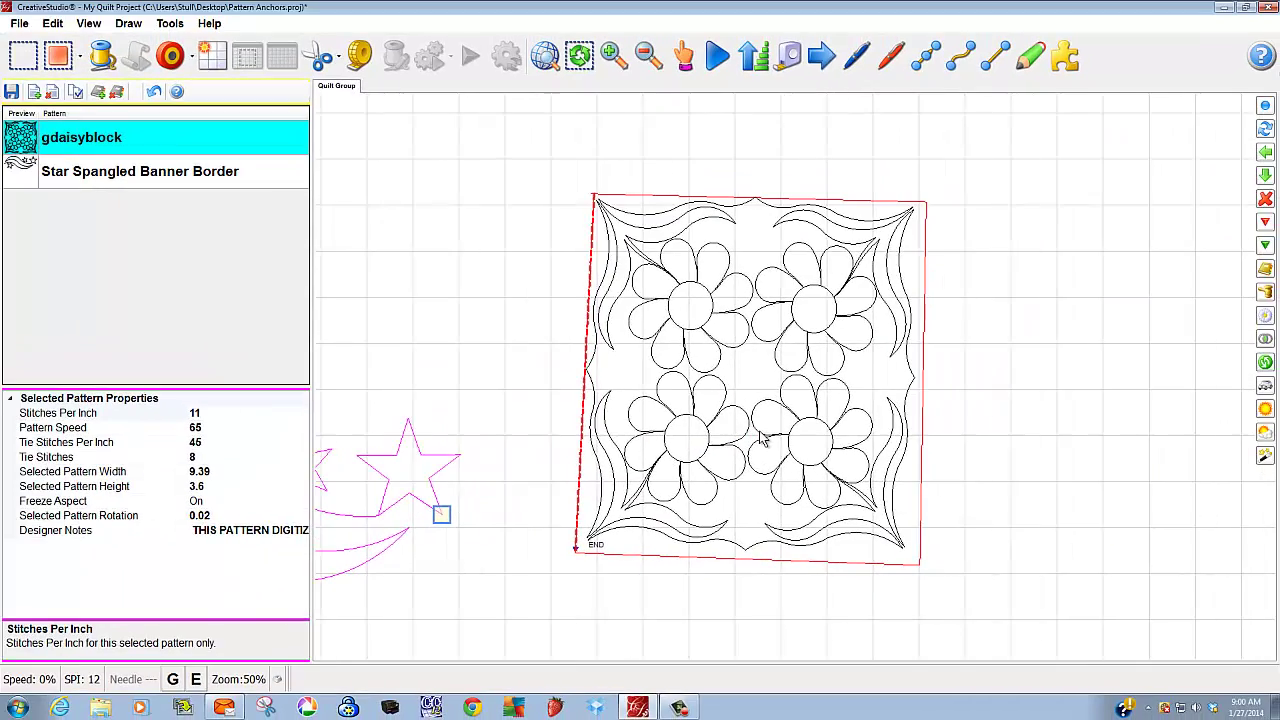
pyautogui.scroll(4, 760, 438)
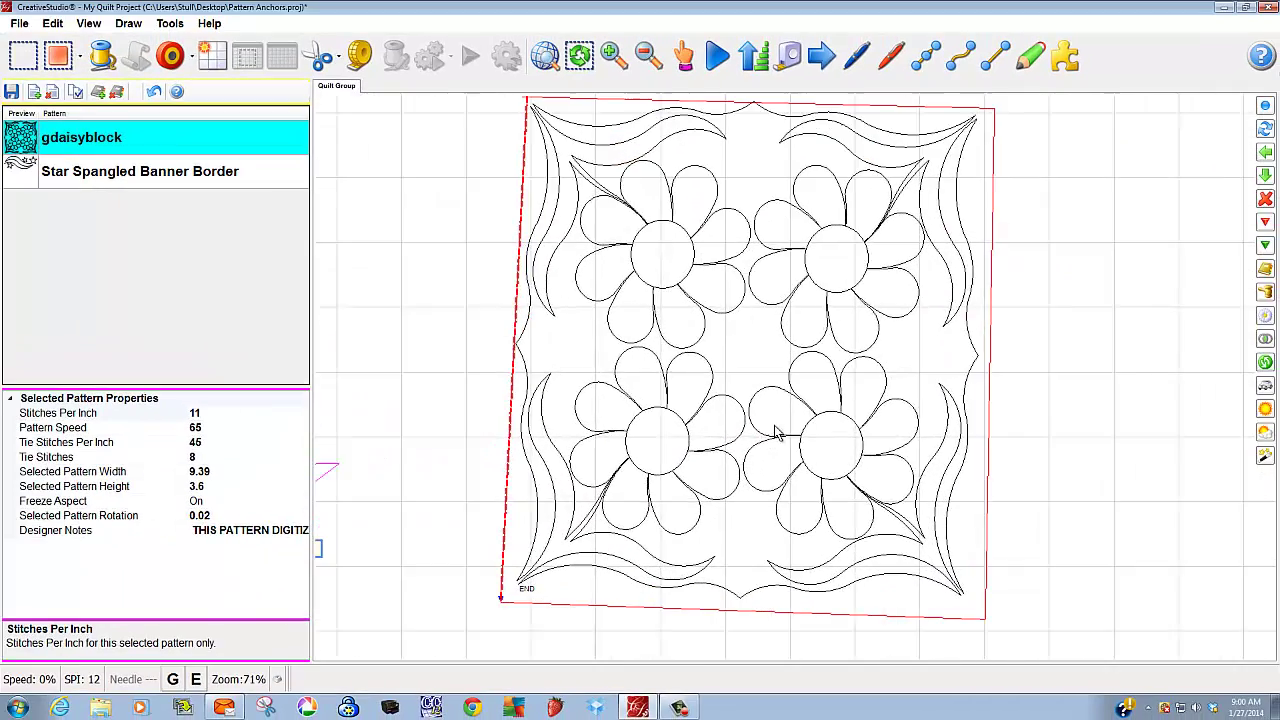
pyautogui.scroll(1, 776, 432)
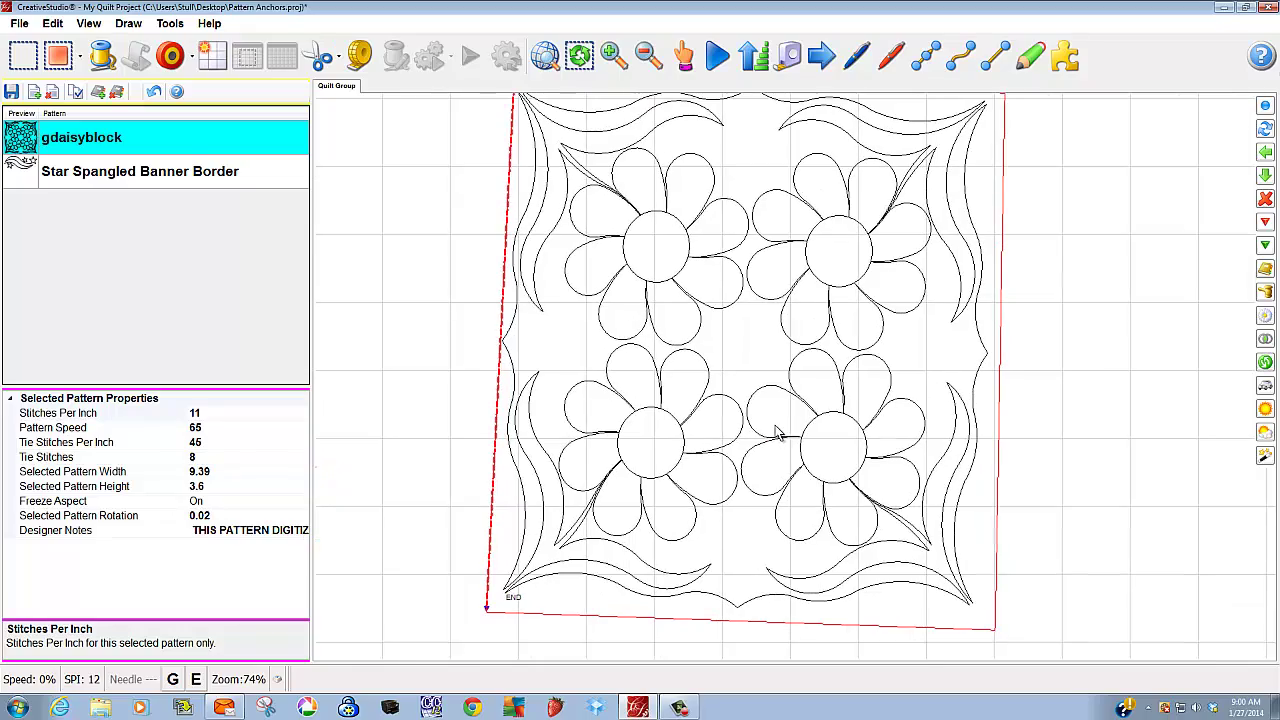
pyautogui.click(776, 432)
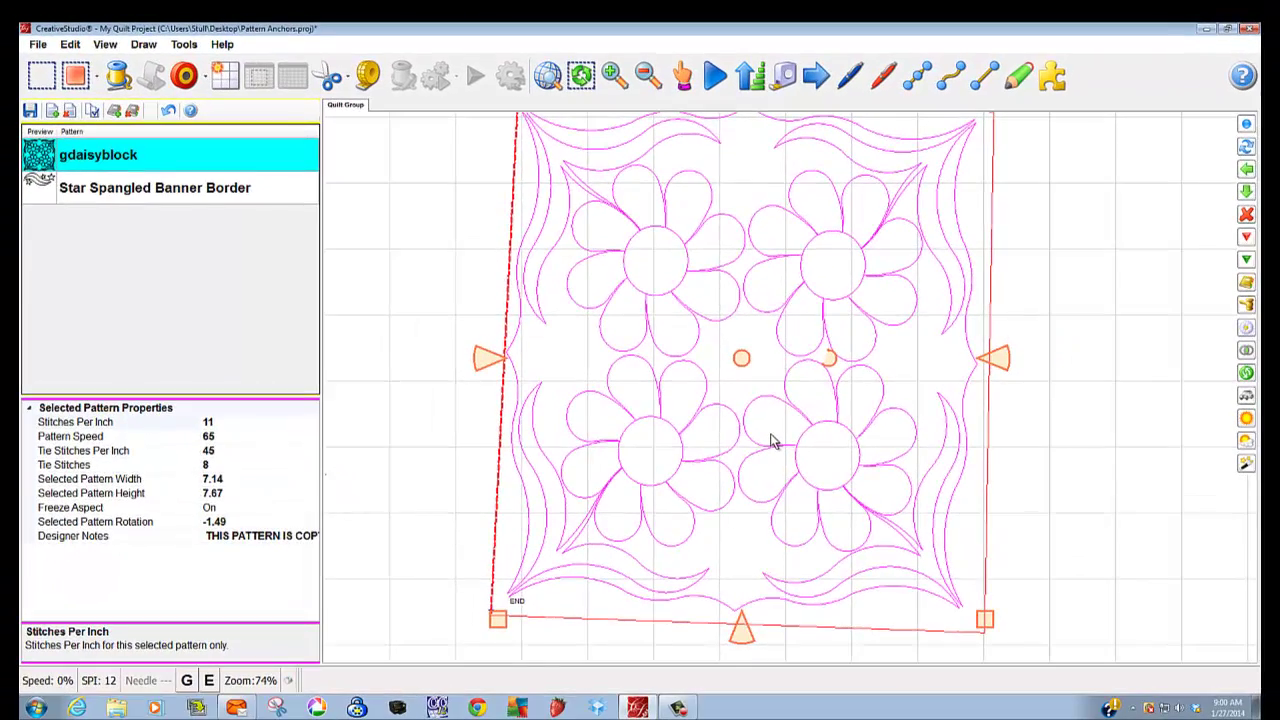
pyautogui.click(770, 440)
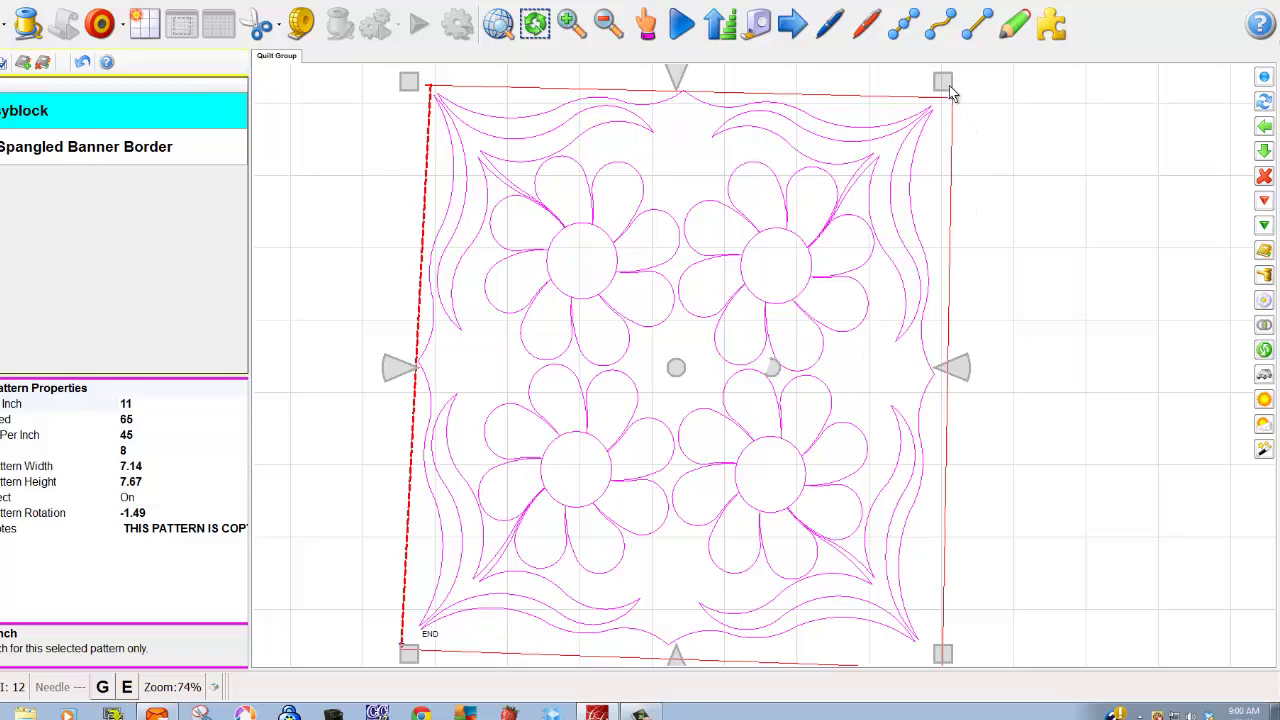
pyautogui.moveTo(949, 86); pyautogui.dragTo(961, 205)
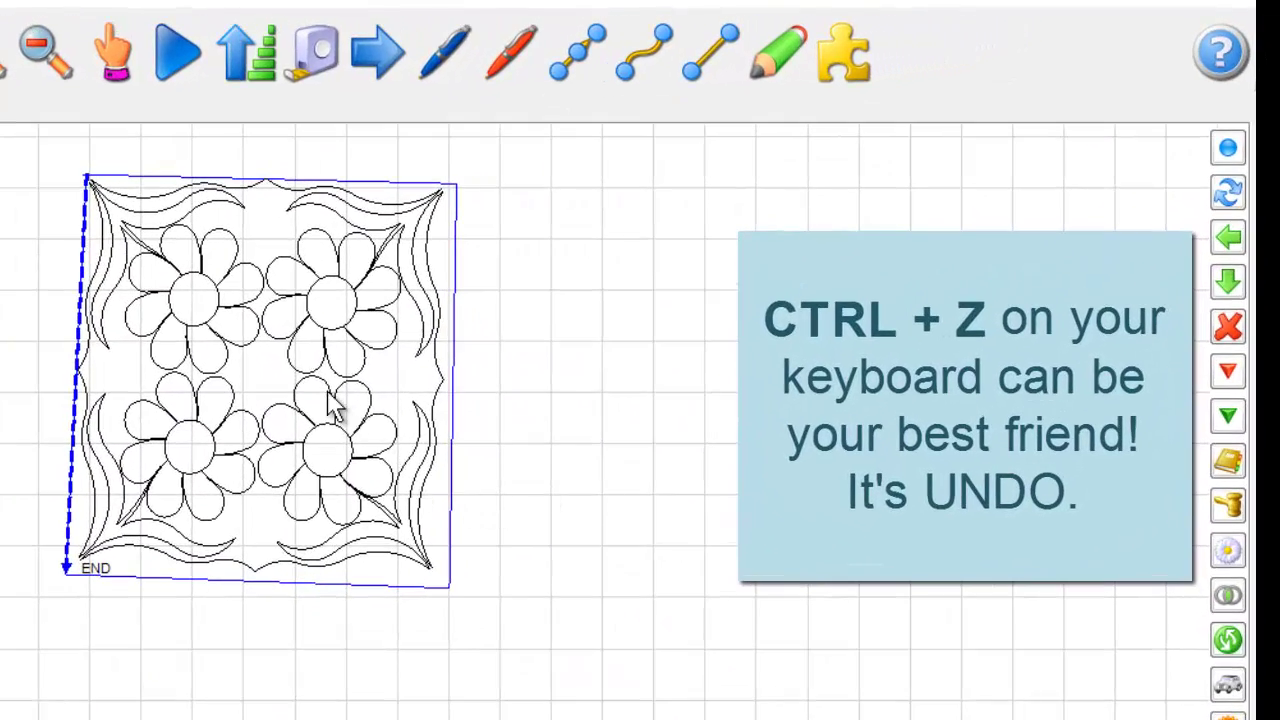
# Step: With the daisy block's grey free-shaping anchors, pull its lower-right corner outward toward the boundary corner and nudge its upper-left corner slightly inward
pyautogui.click(532, 321)
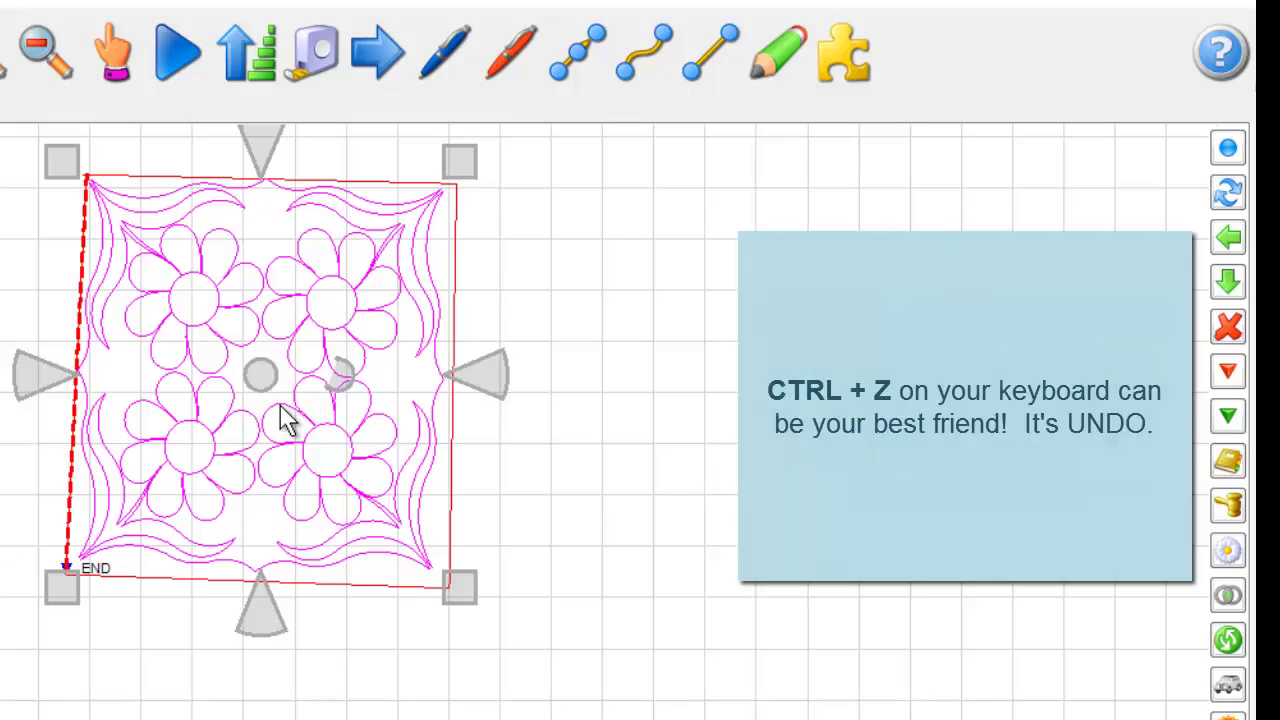
pyautogui.scroll(1, 281, 420)
pyautogui.scroll(1, 281, 408)
pyautogui.moveTo(280, 434); pyautogui.dragTo(223, 665)
pyautogui.scroll(1, 223, 668)
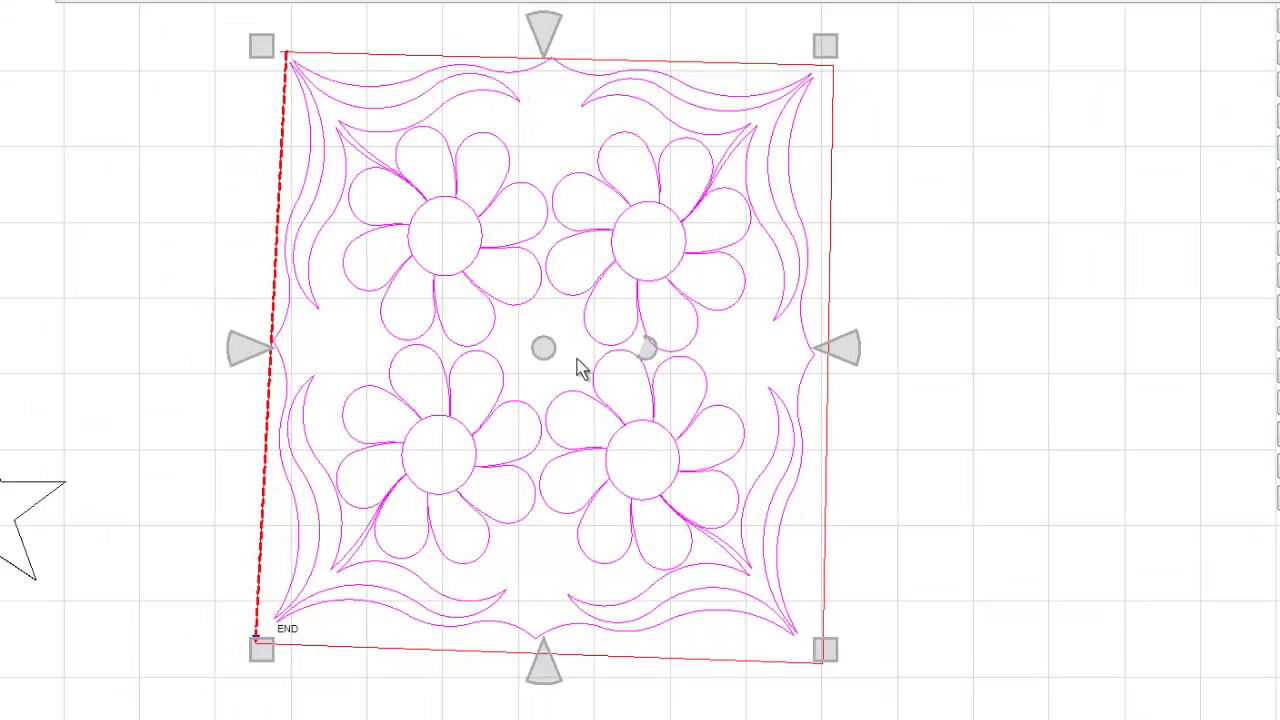
pyautogui.scroll(1, 585, 365)
pyautogui.moveTo(593, 356); pyautogui.dragTo(589, 388)
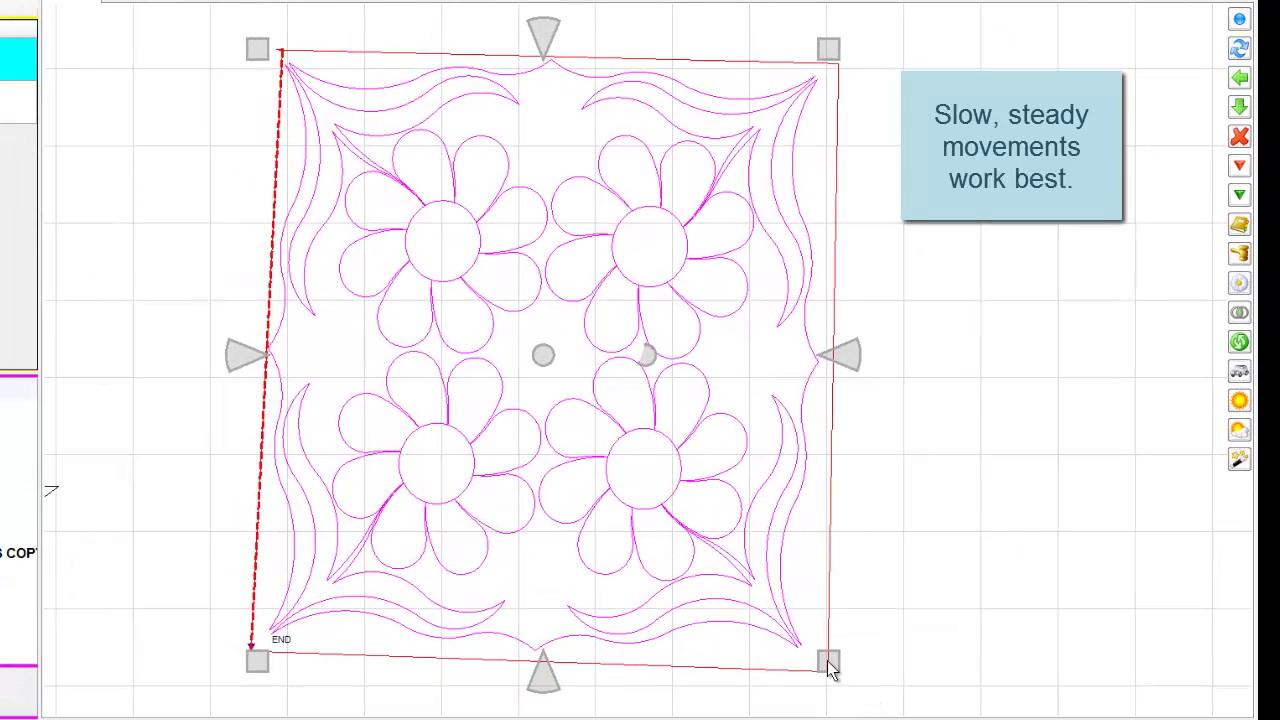
pyautogui.moveTo(829, 662); pyautogui.dragTo(834, 667)
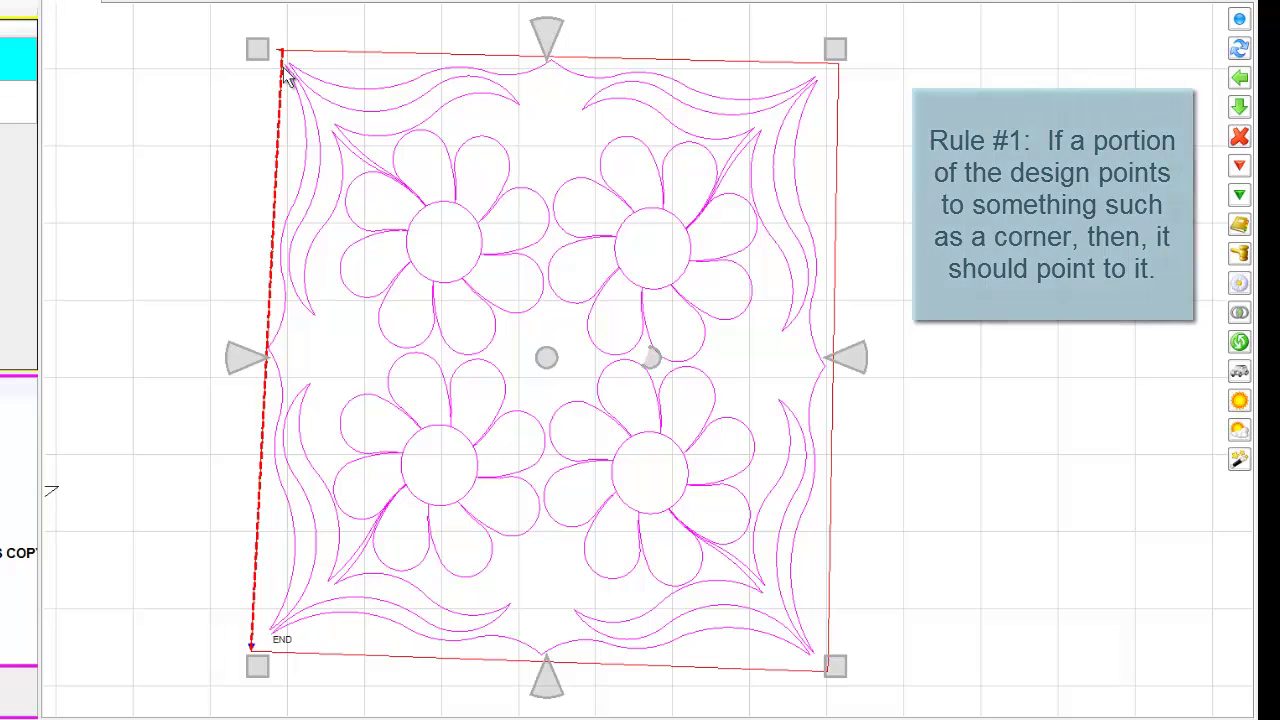
pyautogui.moveTo(259, 51); pyautogui.dragTo(262, 51)
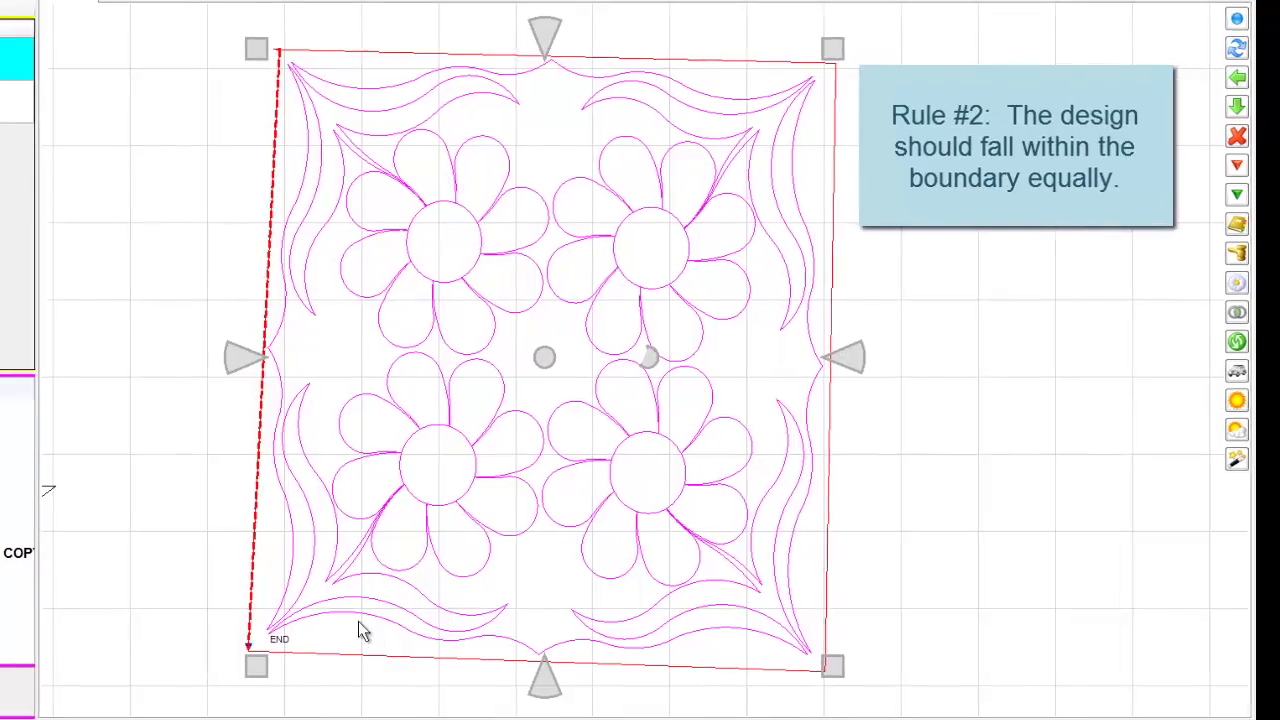
# Step: Fine-tune the left, top and bottom edges and the lower-right corner of the daisy block to space it evenly inside the red boundary
pyautogui.moveTo(196, 342); pyautogui.dragTo(200, 342)
pyautogui.moveTo(519, 12); pyautogui.dragTo(519, 16)
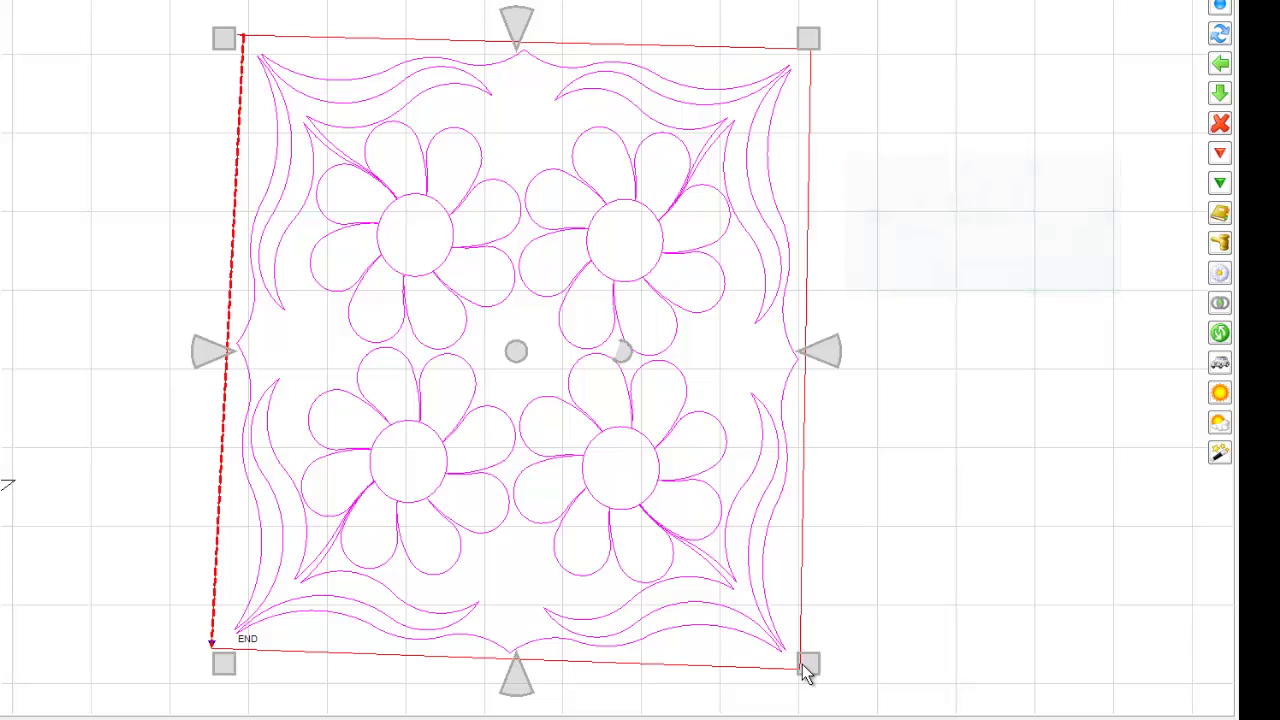
pyautogui.moveTo(808, 665); pyautogui.dragTo(810, 670)
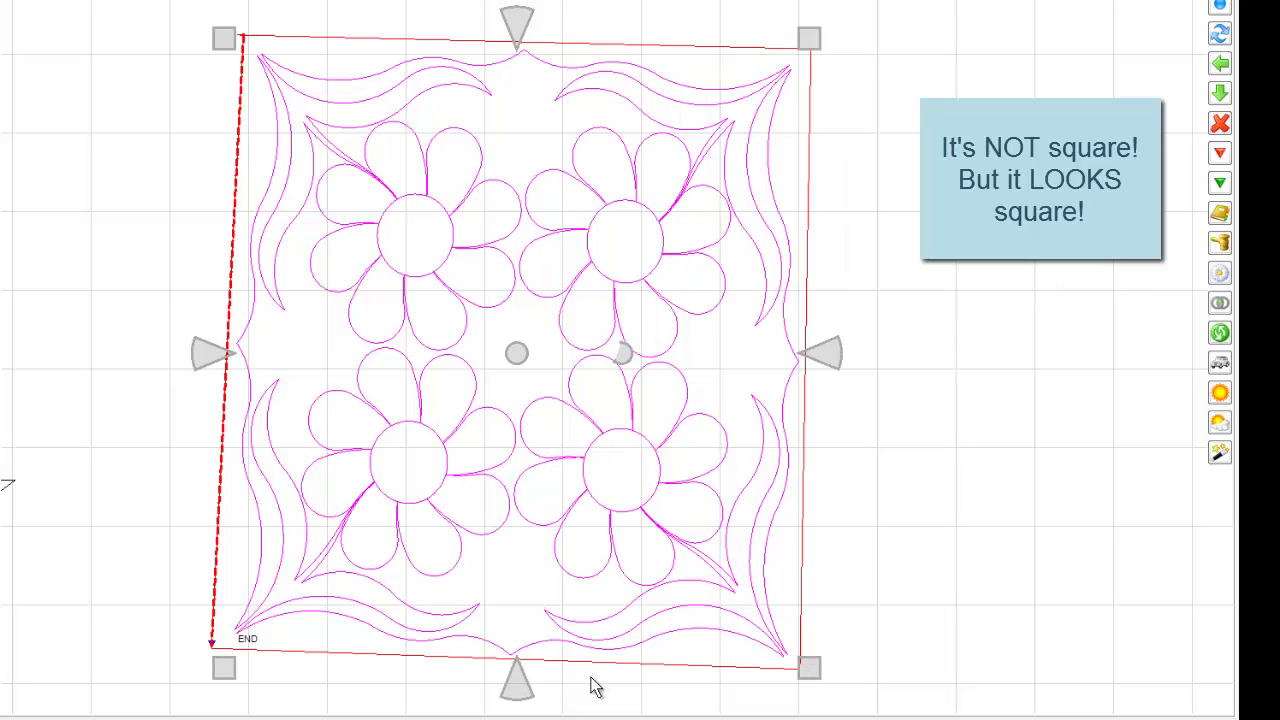
pyautogui.moveTo(516, 680); pyautogui.dragTo(516, 674)
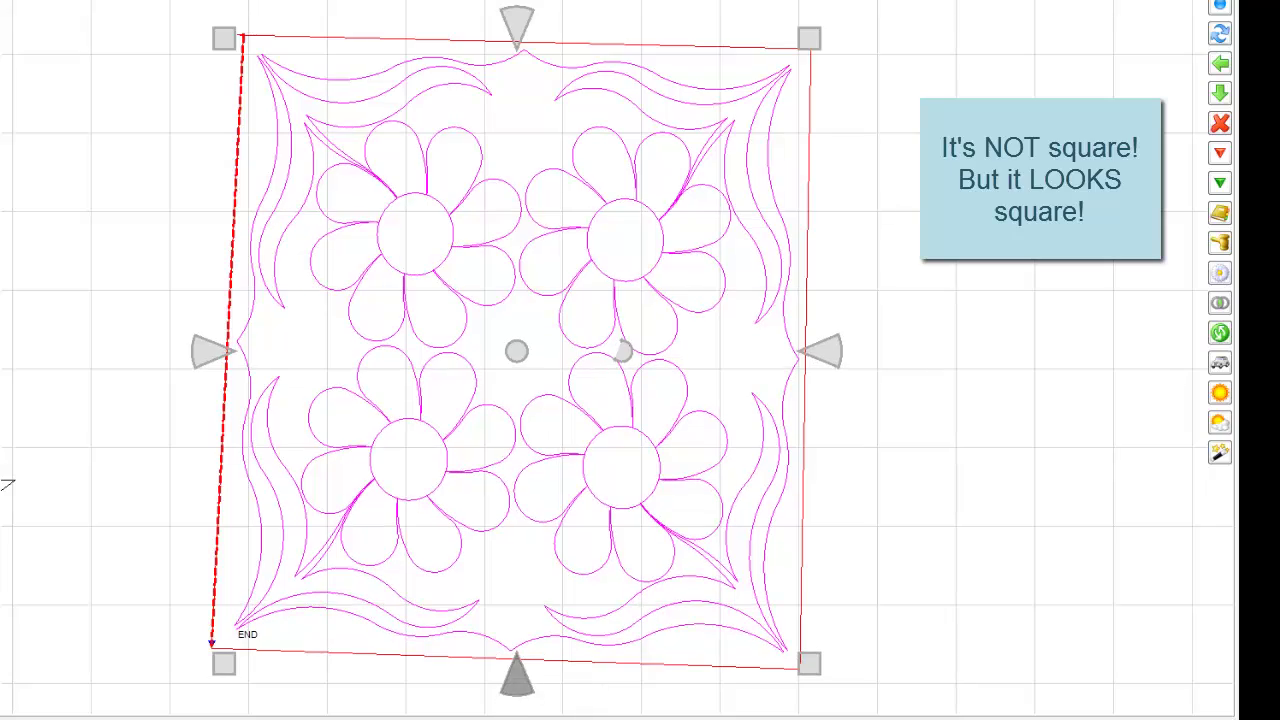
# Step: Place the daisy block over the blue square boundary below to compare its shape, and return it to the red boundary
pyautogui.scroll(-3, 980, 485)
pyautogui.moveTo(979, 479); pyautogui.dragTo(873, 192)
pyautogui.scroll(-3, 857, 370)
pyautogui.moveTo(897, 492); pyautogui.dragTo(827, 368)
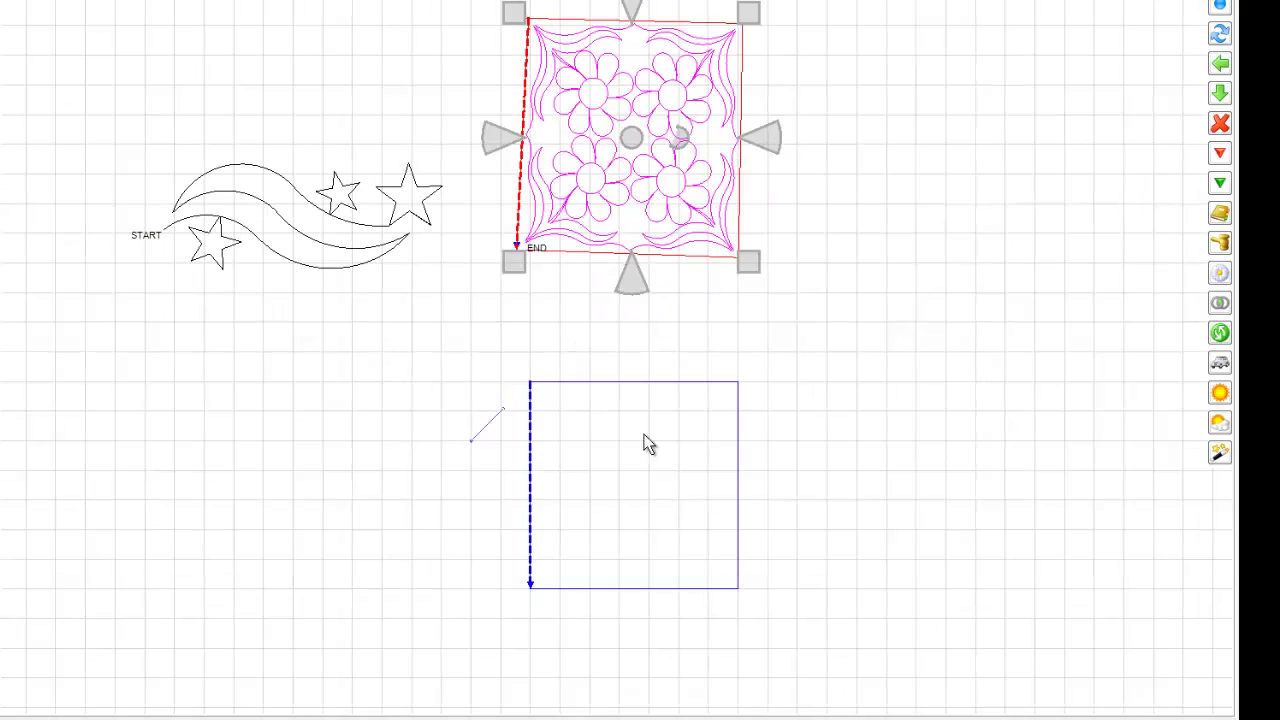
pyautogui.moveTo(633, 137); pyautogui.dragTo(630, 495)
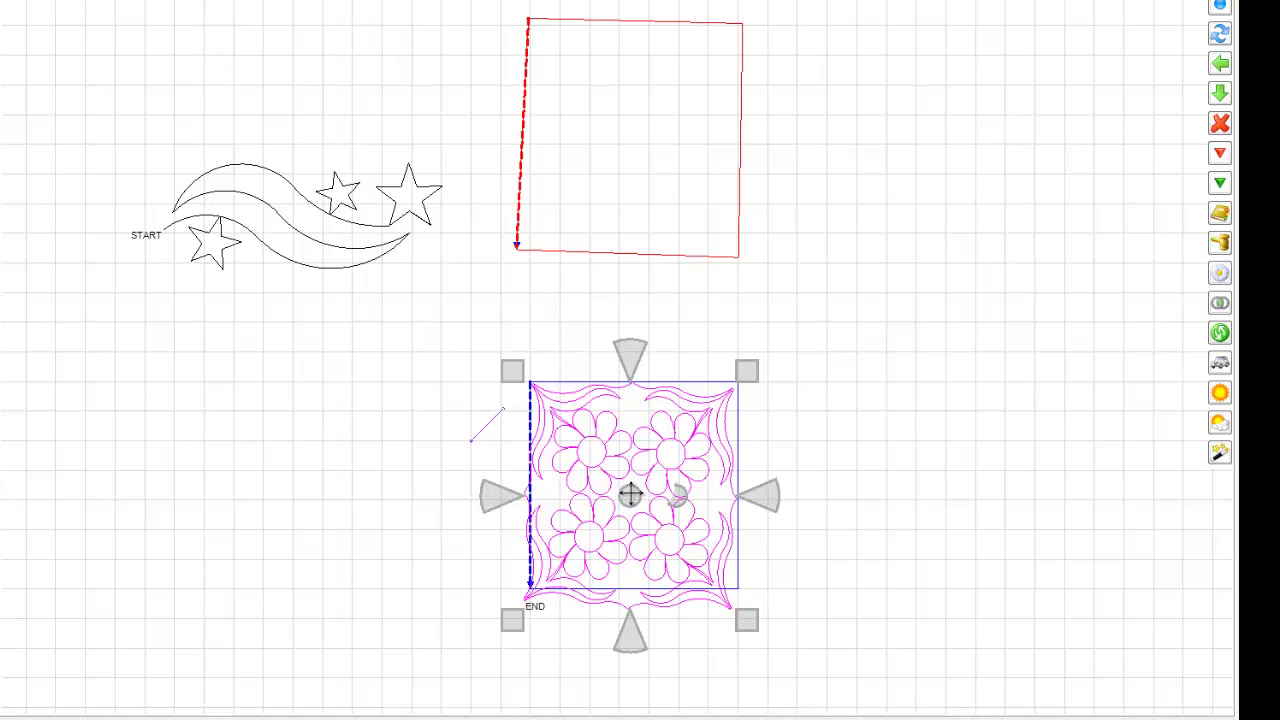
pyautogui.moveTo(630, 495); pyautogui.dragTo(630, 140)
# Step: Inspect the daisy block's fit inside the red boundary and deselect it
pyautogui.moveTo(485, 306); pyautogui.dragTo(465, 322)
pyautogui.scroll(4, 847, 424)
pyautogui.moveTo(831, 512); pyautogui.dragTo(831, 719)
pyautogui.scroll(8, 851, 715)
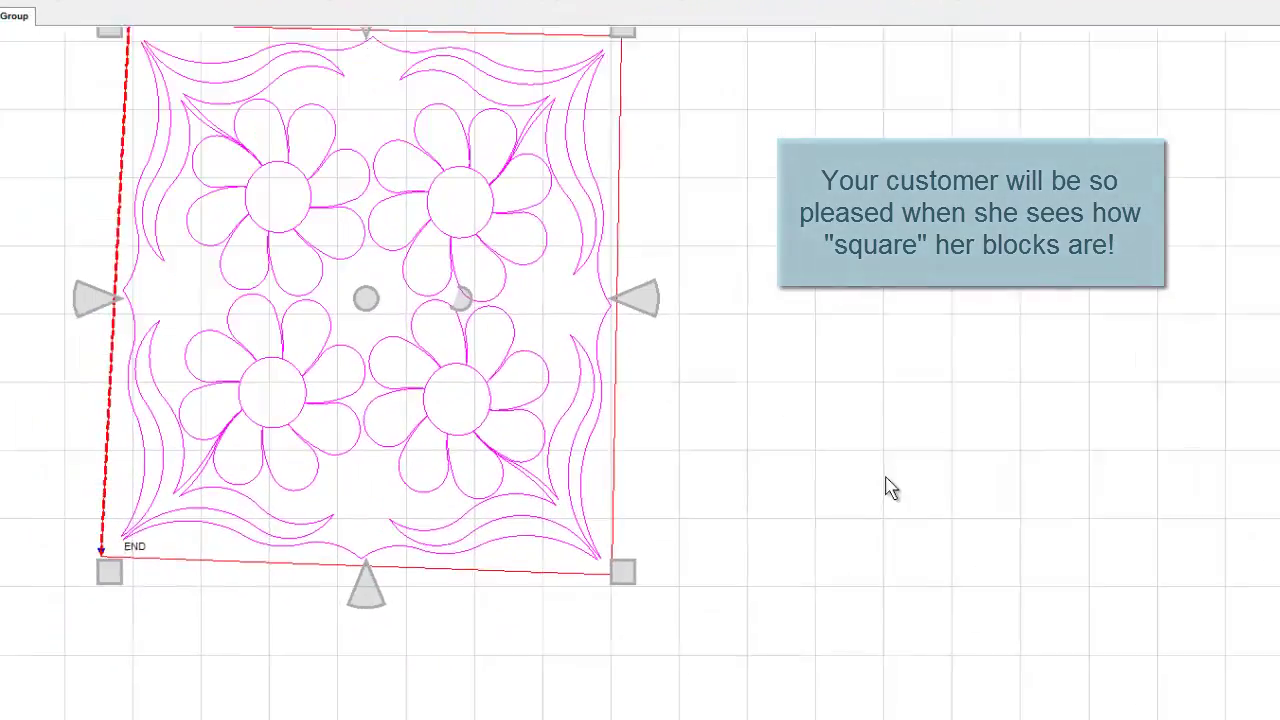
pyautogui.scroll(1, 886, 478)
pyautogui.moveTo(884, 474); pyautogui.dragTo(1007, 565)
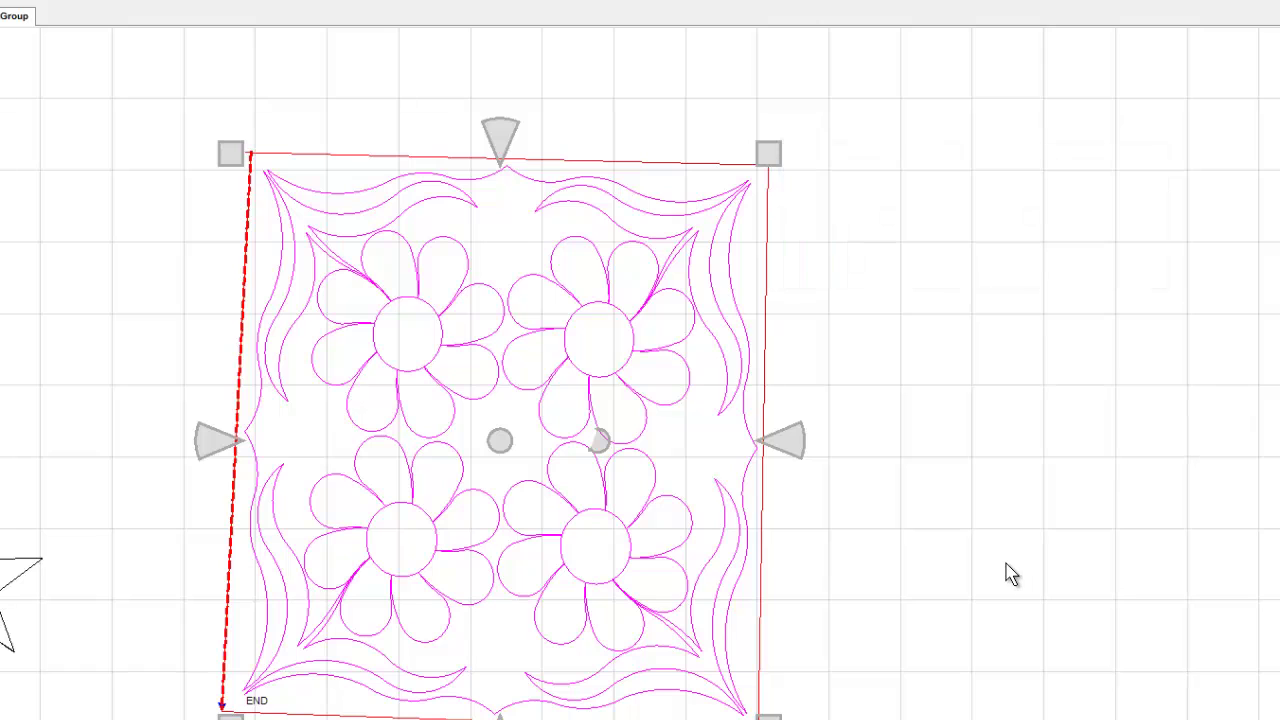
pyautogui.click(1010, 573)
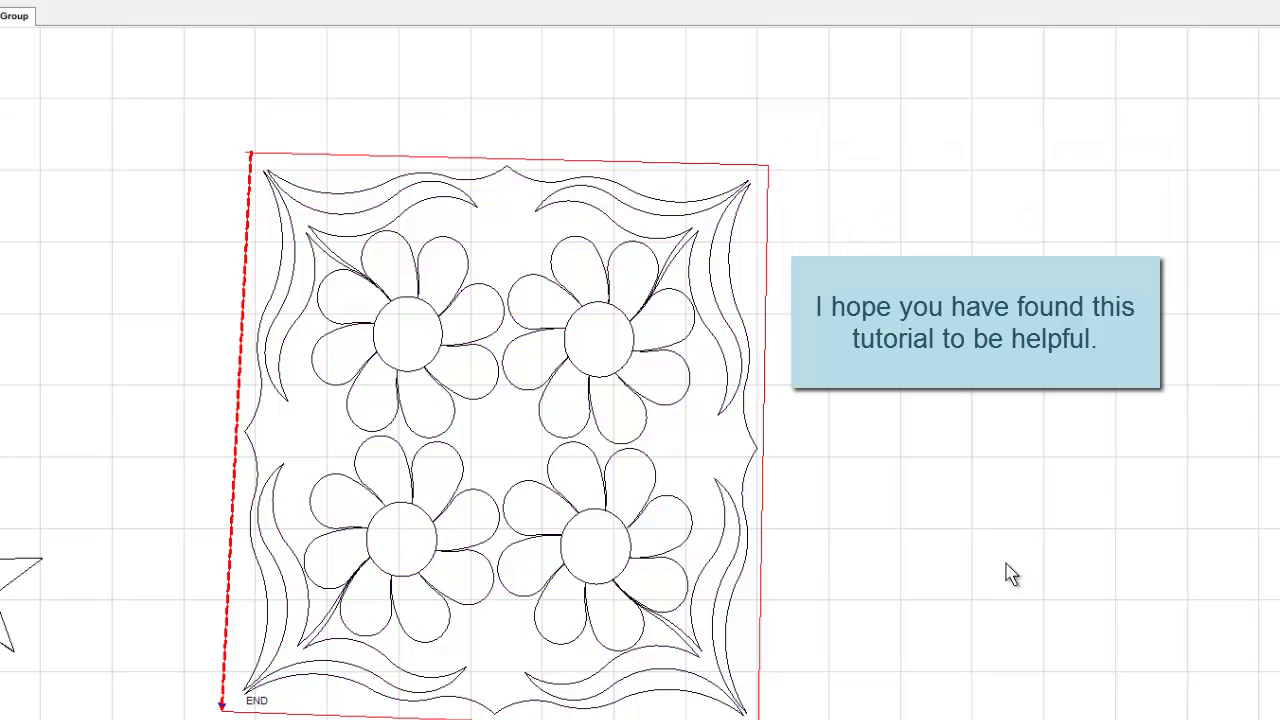